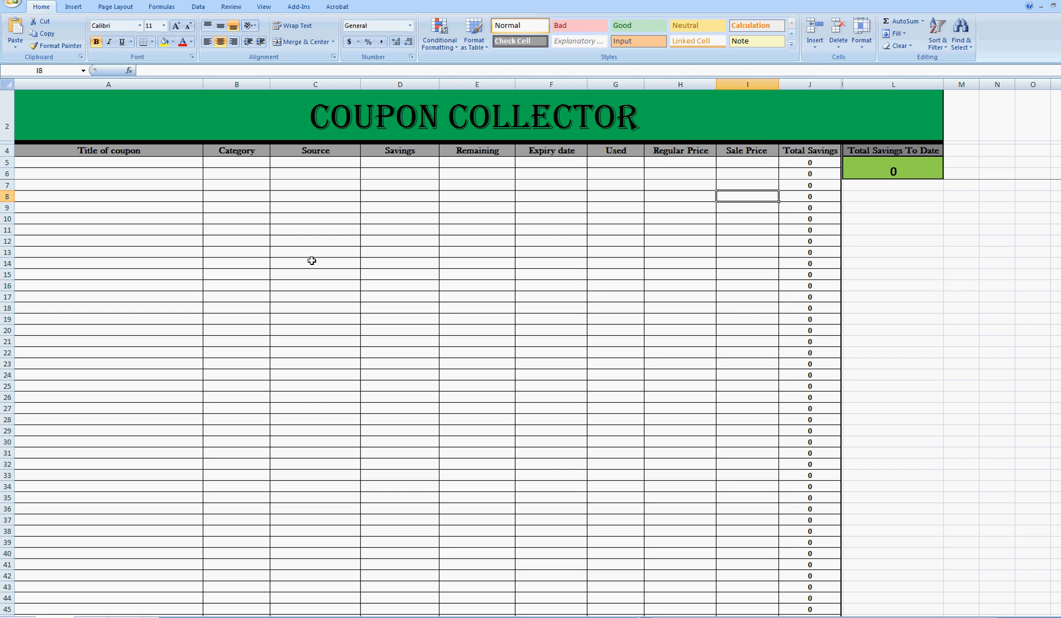
Step: Start a coupon entry in row 6 with title "Magesta tissue", category "Hygene" and source "Mail"
left_click(103, 173)
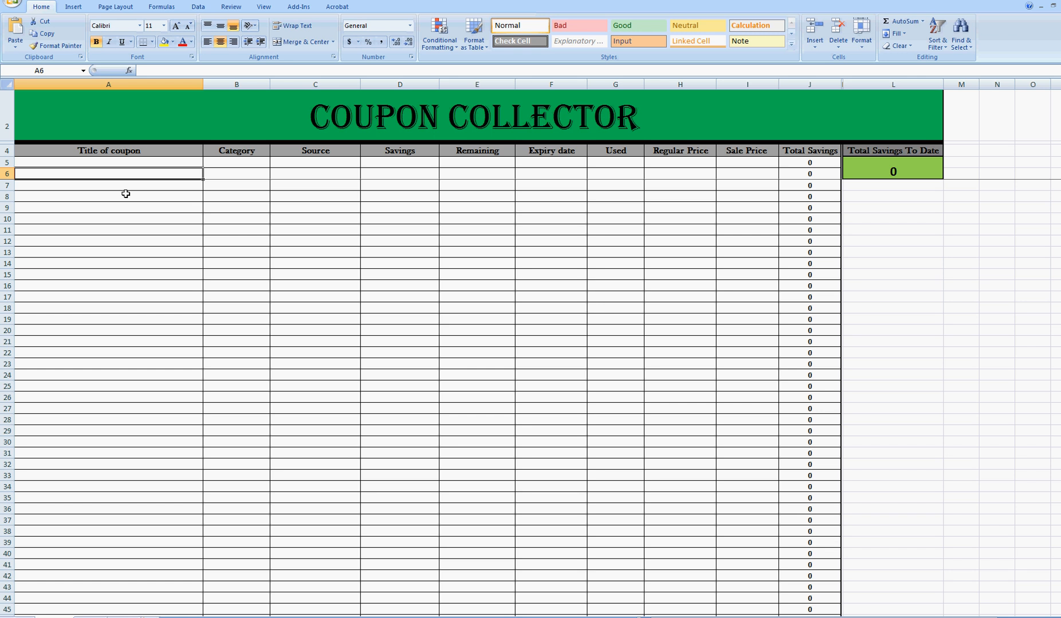
type("Mages")
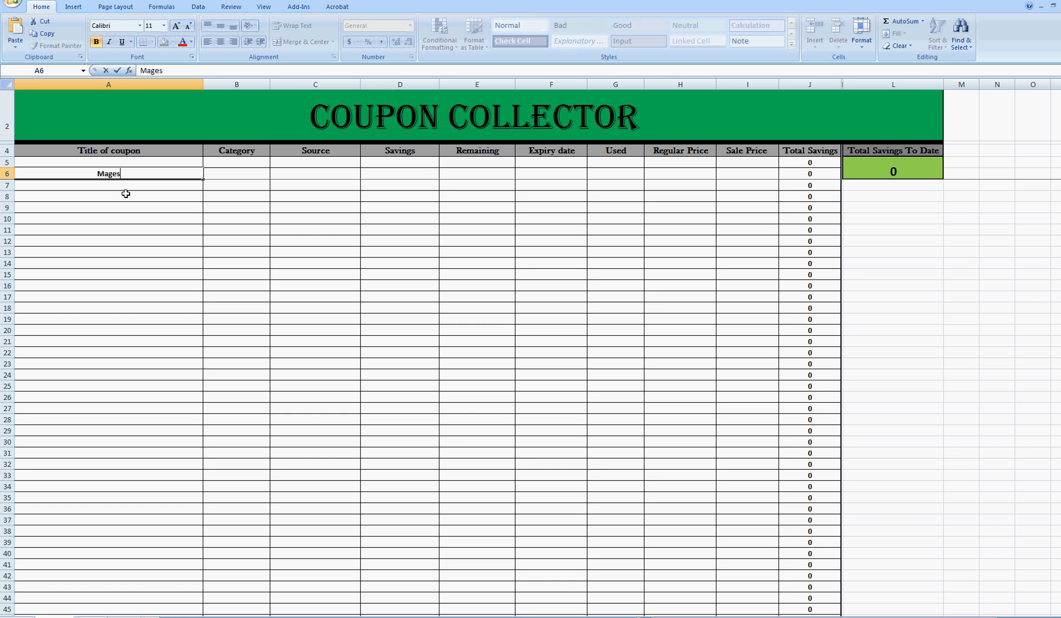
type("ta tissue")
key("Tab")
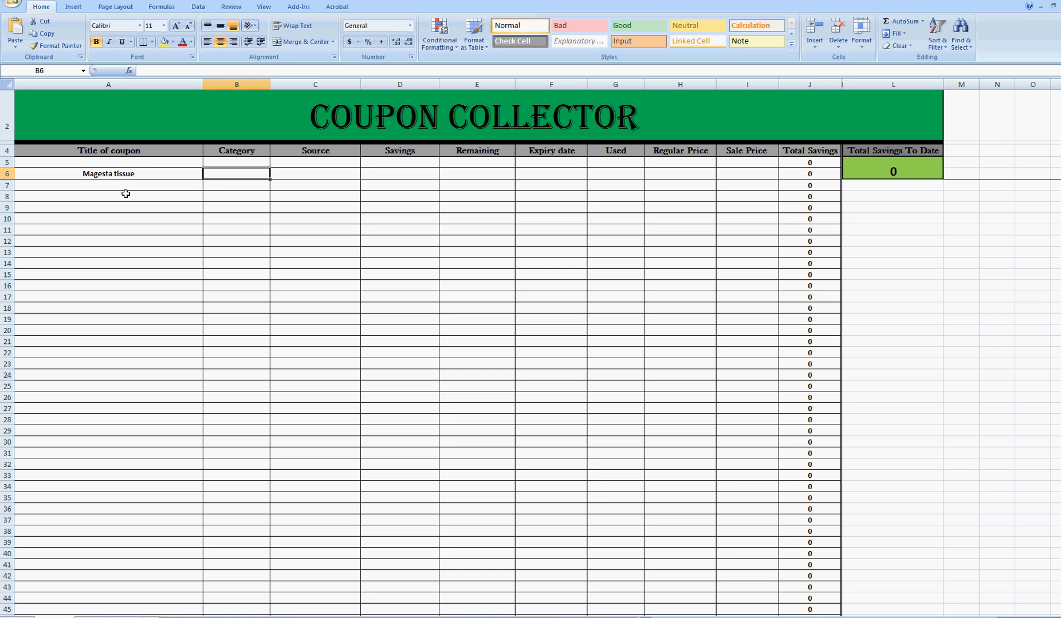
type("Hygene")
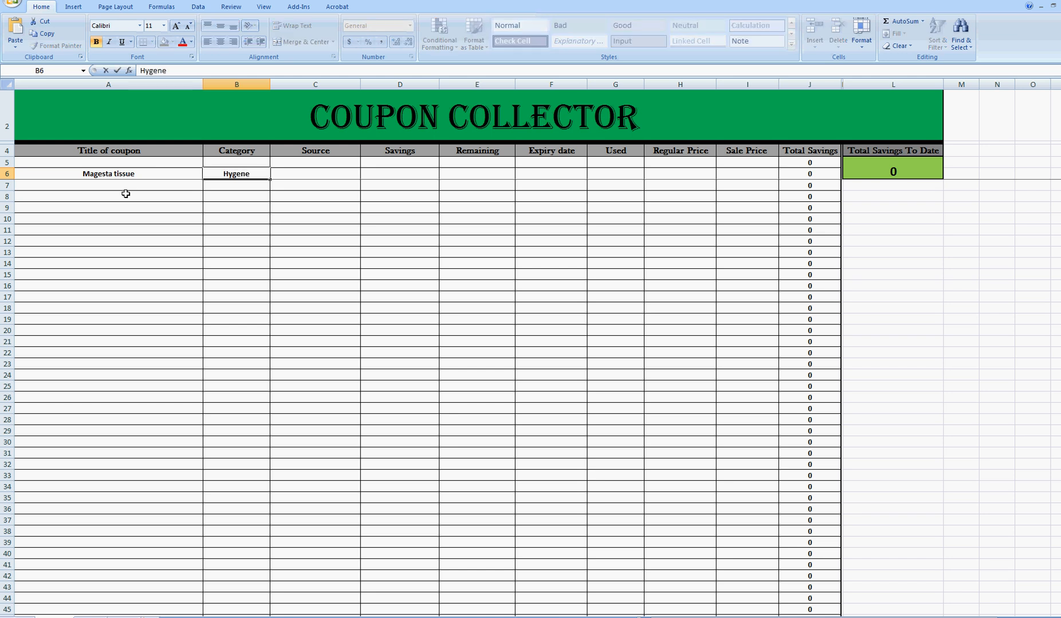
key("Tab")
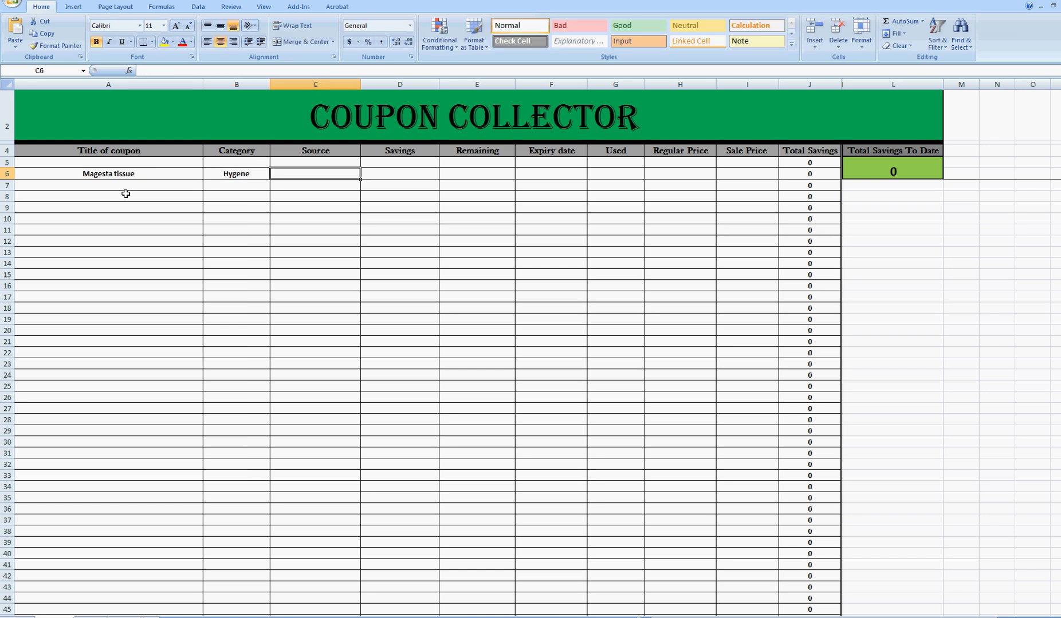
type("Mail")
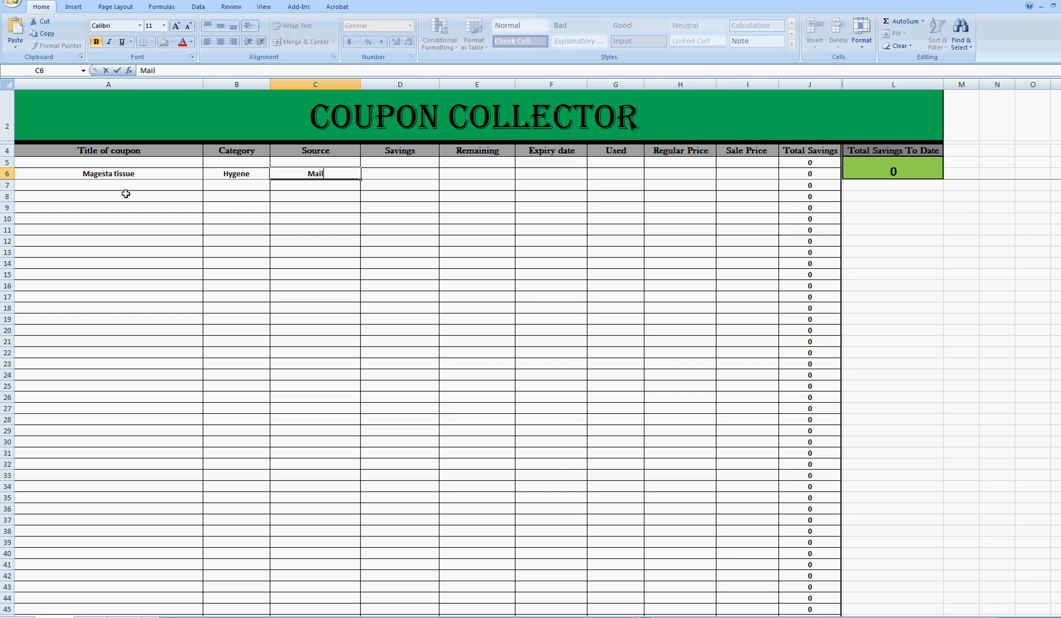
key("Tab")
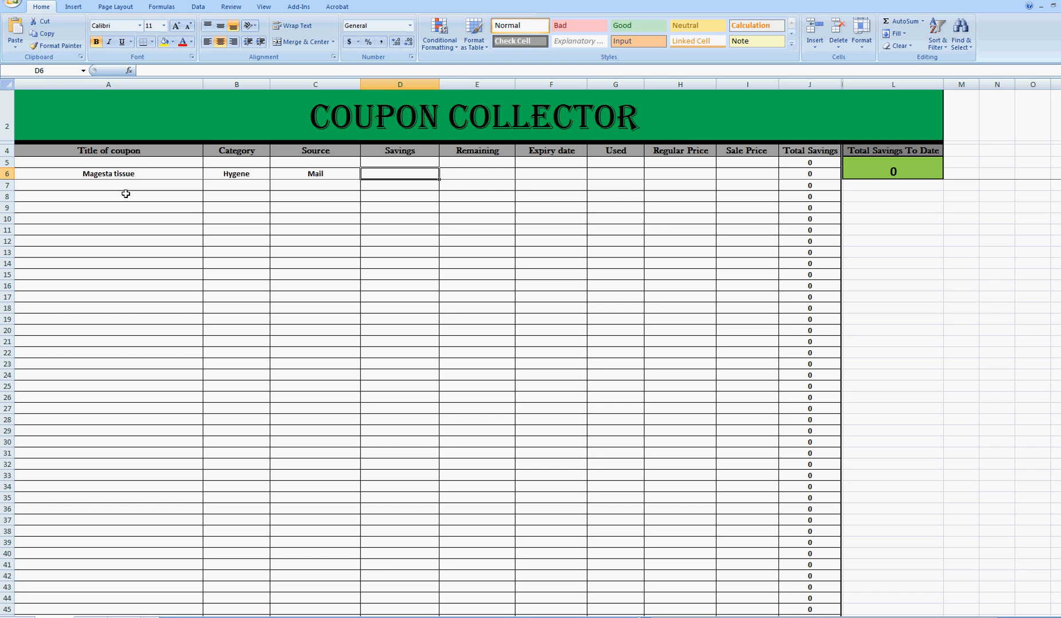
Step: Enter savings of "2.00 per 24" and a remaining quantity of 3 for the Magesta tissue coupon
type("2.00")
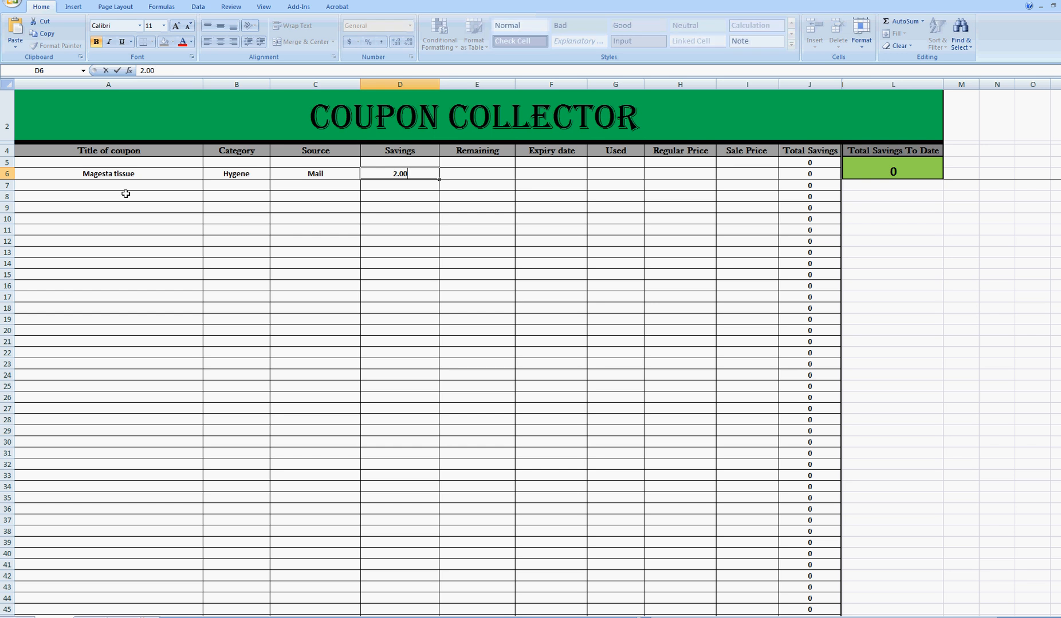
type(" per 24")
key("Tab")
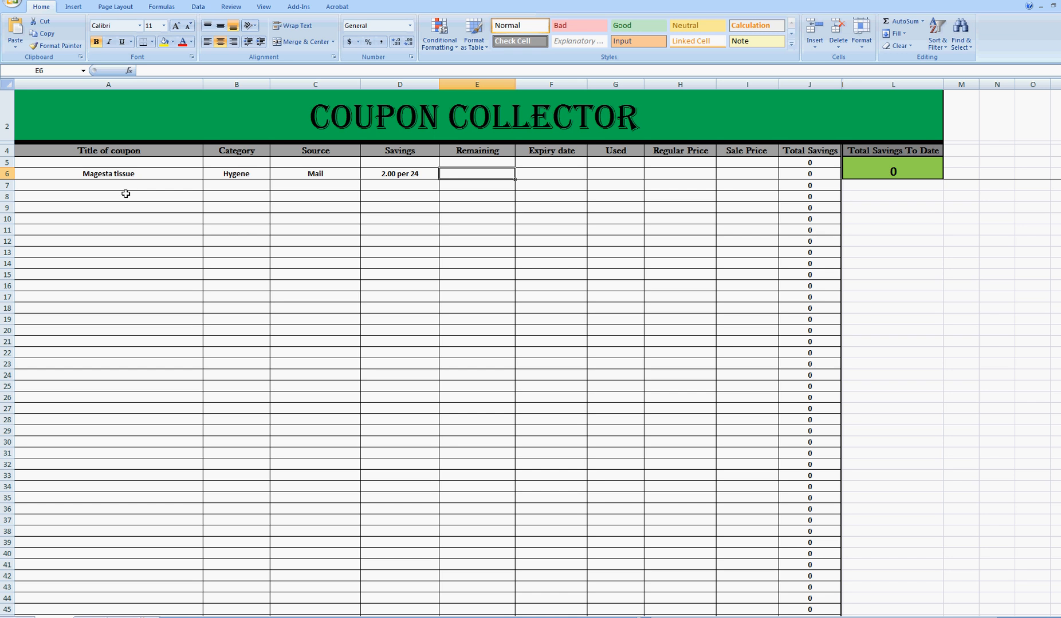
type("3")
key("Tab")
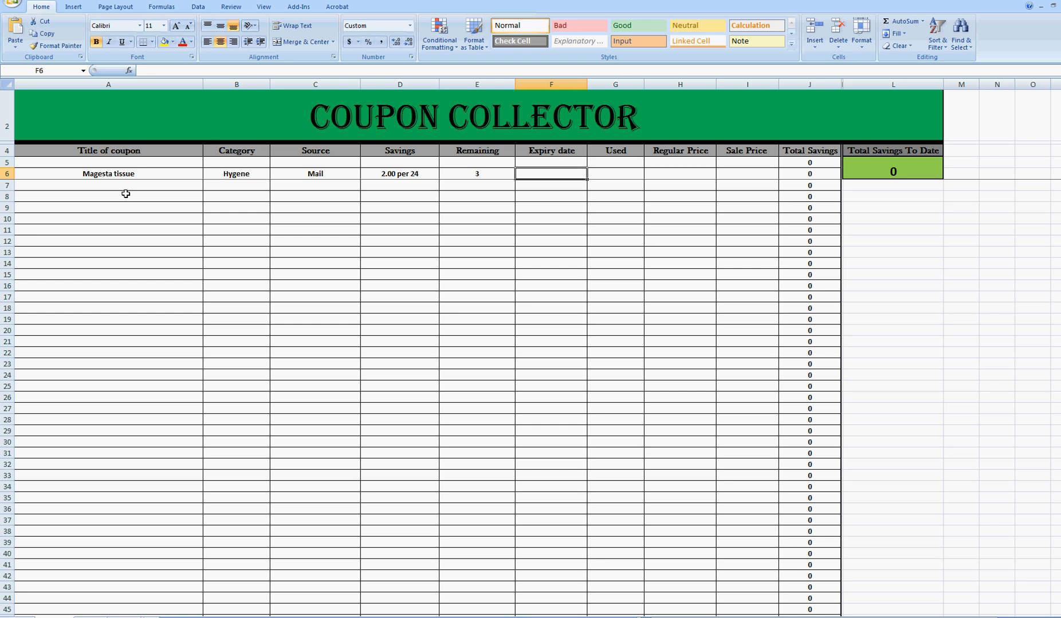
Step: Enter October 31, 2011 as the expiry date of the Magesta tissue coupon
type("October 31")
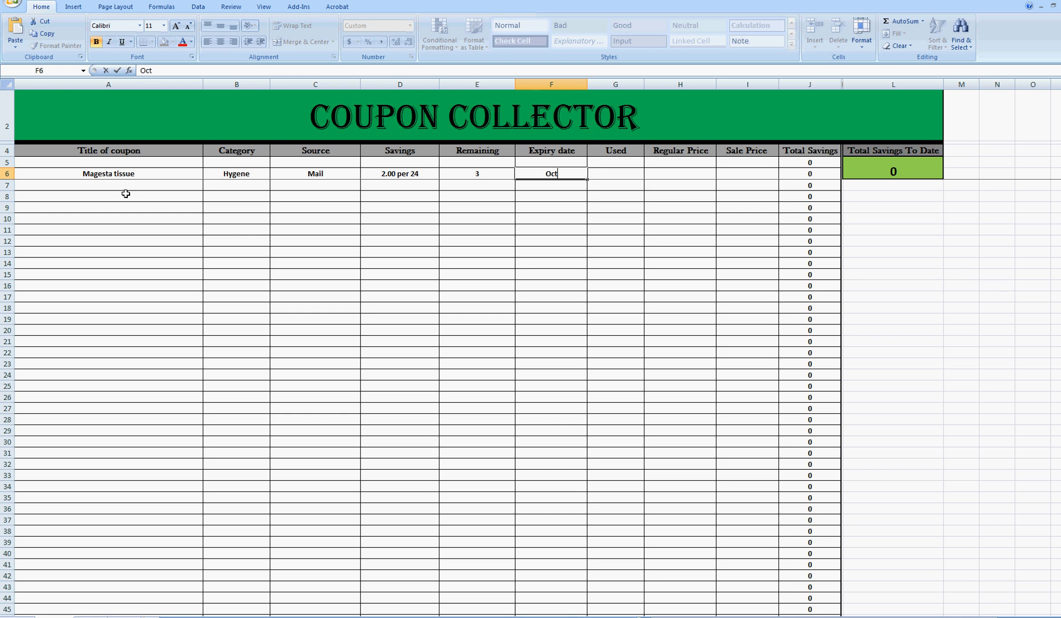
type(", 2011")
key("Return")
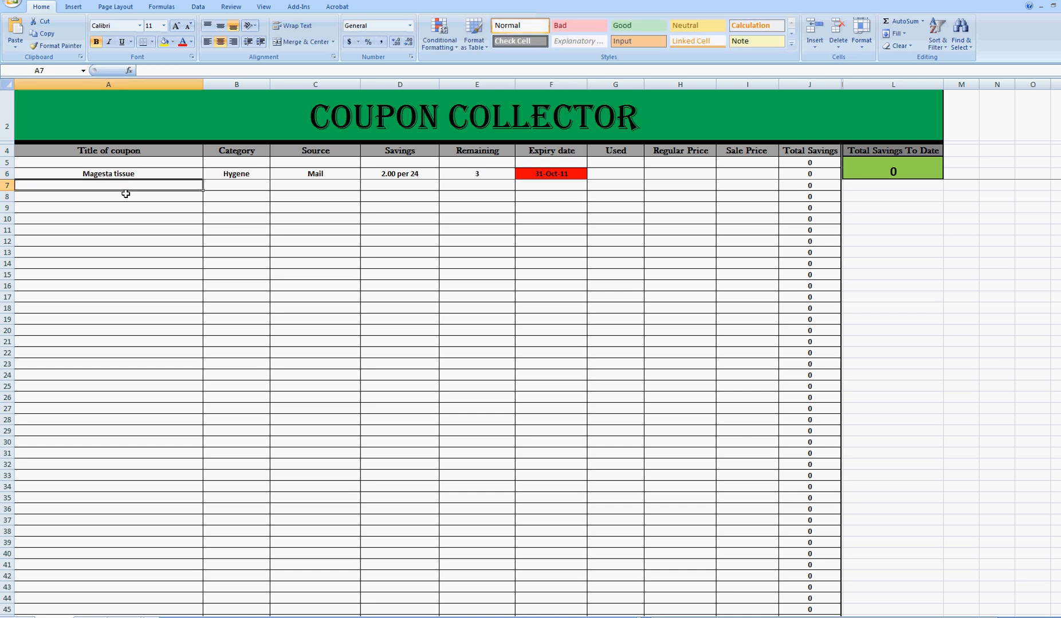
Step: Change the expiry date of the Magesta tissue coupon to December 13, 2011
left_click(551, 174)
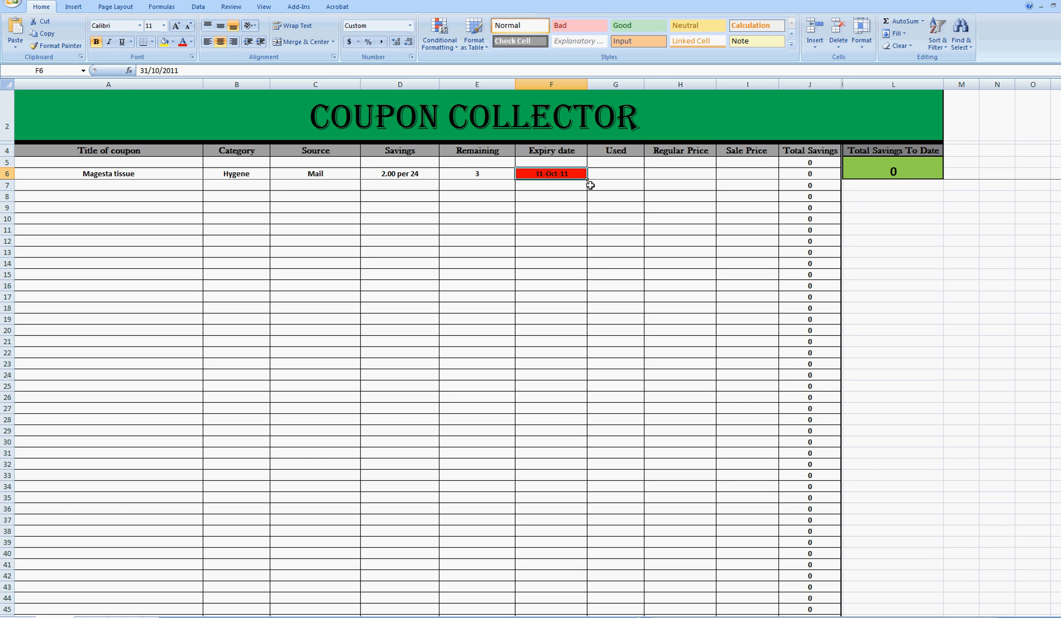
type("Deceb")
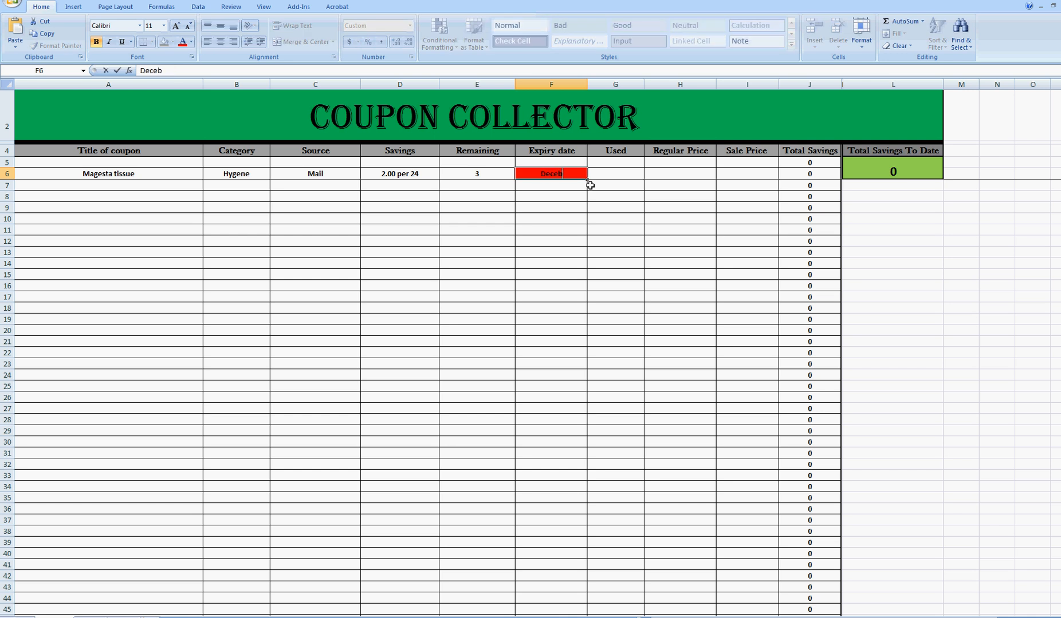
key("BackSpace")
type("mber 13, 20011")
key("Return")
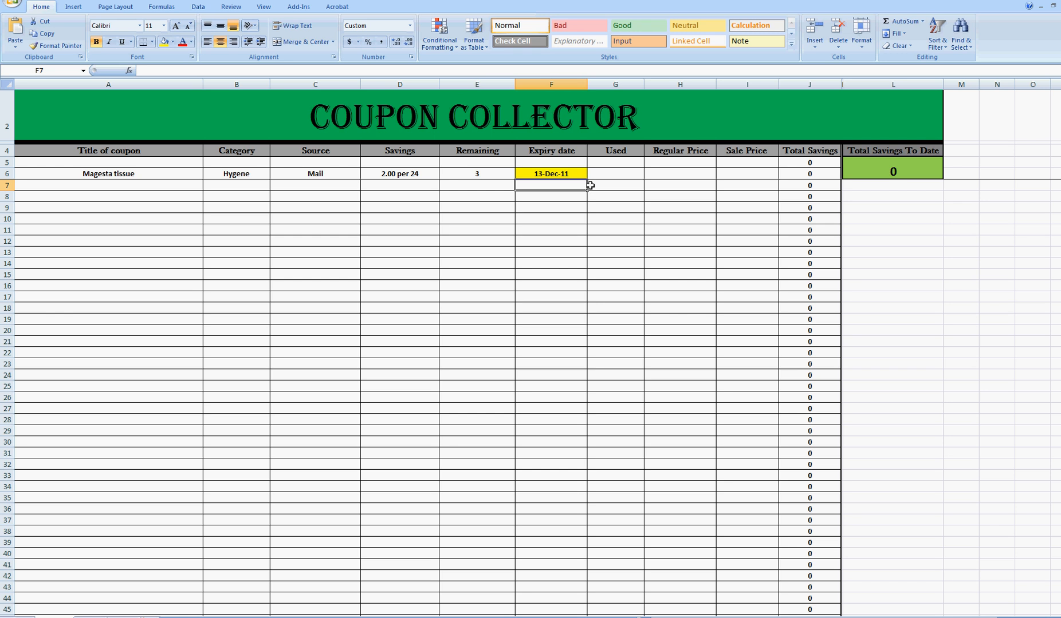
Step: Change the expiry date of the Magesta tissue coupon to December 18, 2011
left_click(542, 171)
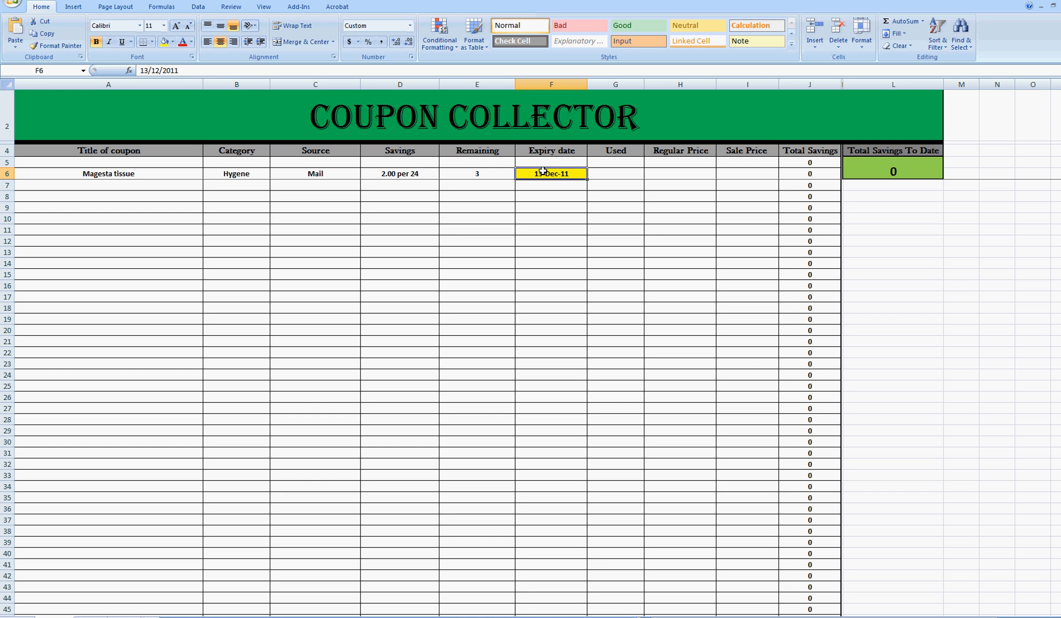
type("De")
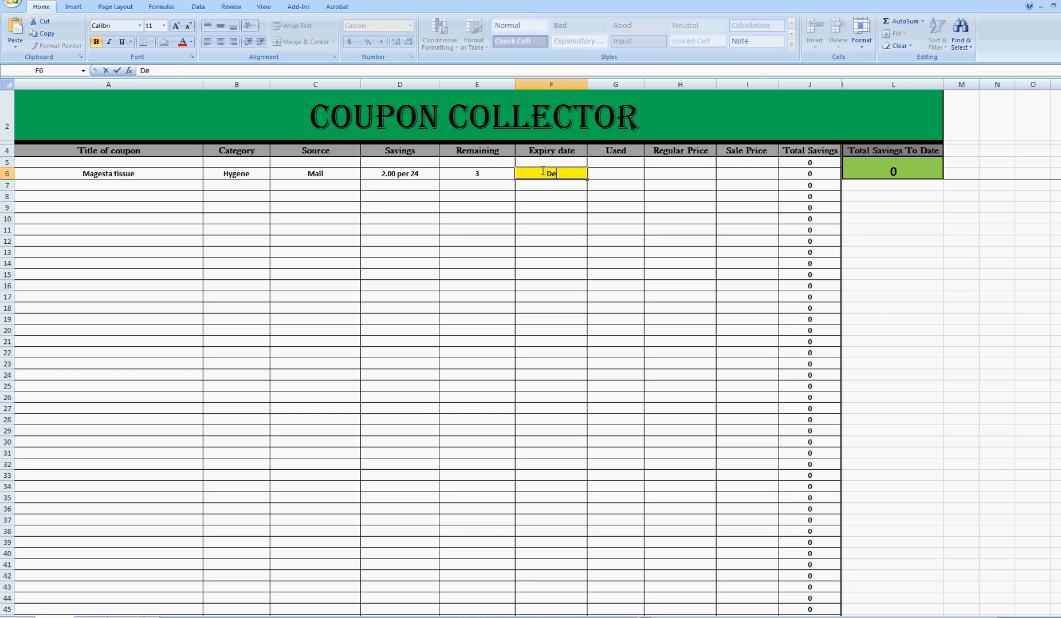
type("cember 18, 2011")
key("Return")
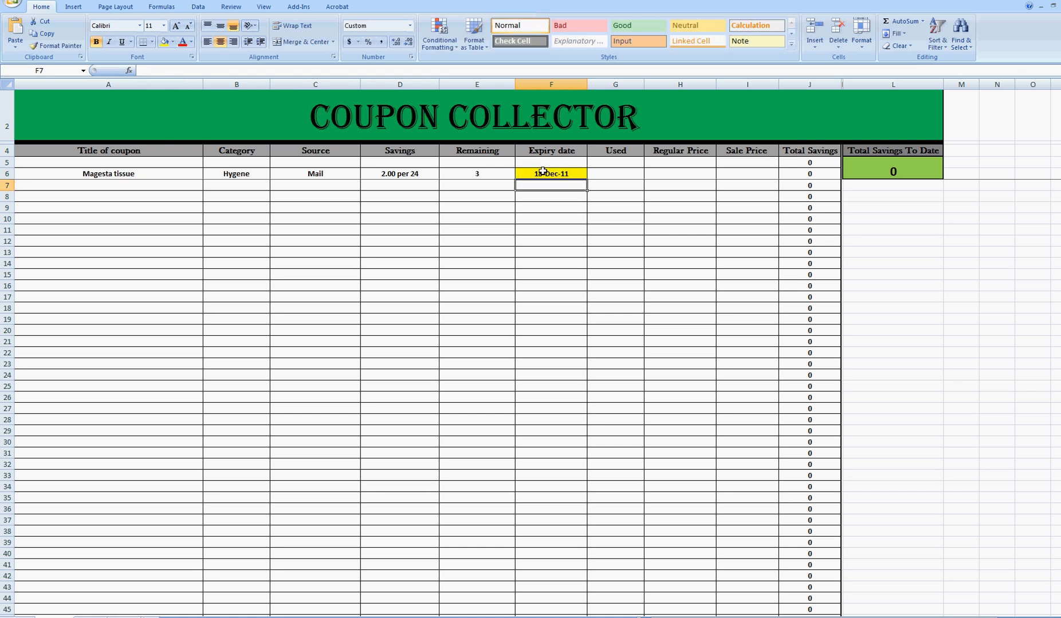
Step: Change the expiry date of the Magesta tissue coupon to December 19, 2011
left_click(543, 171)
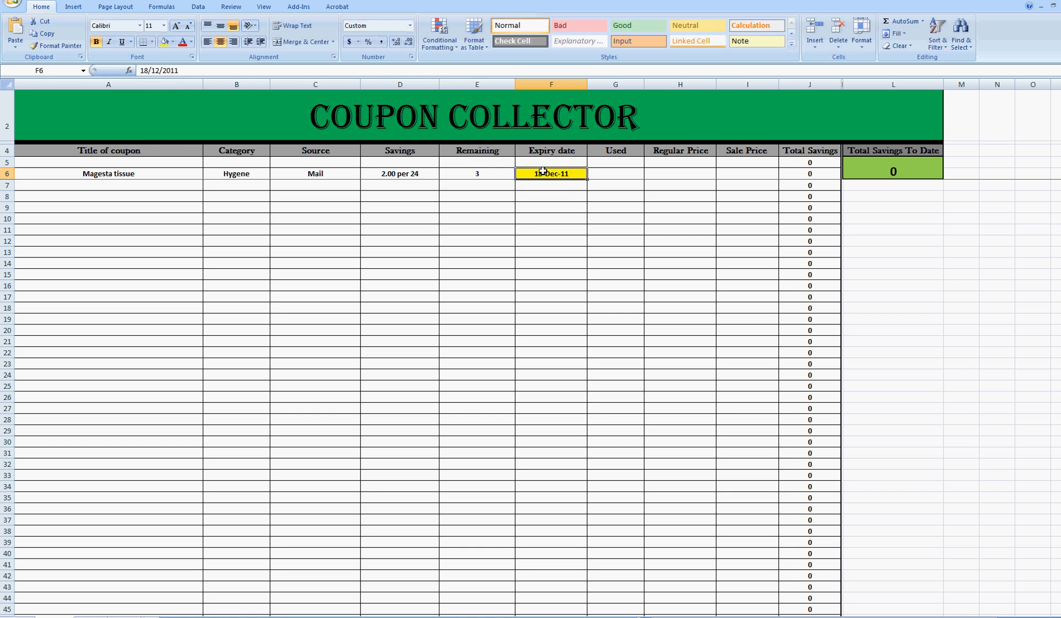
type("December 1")
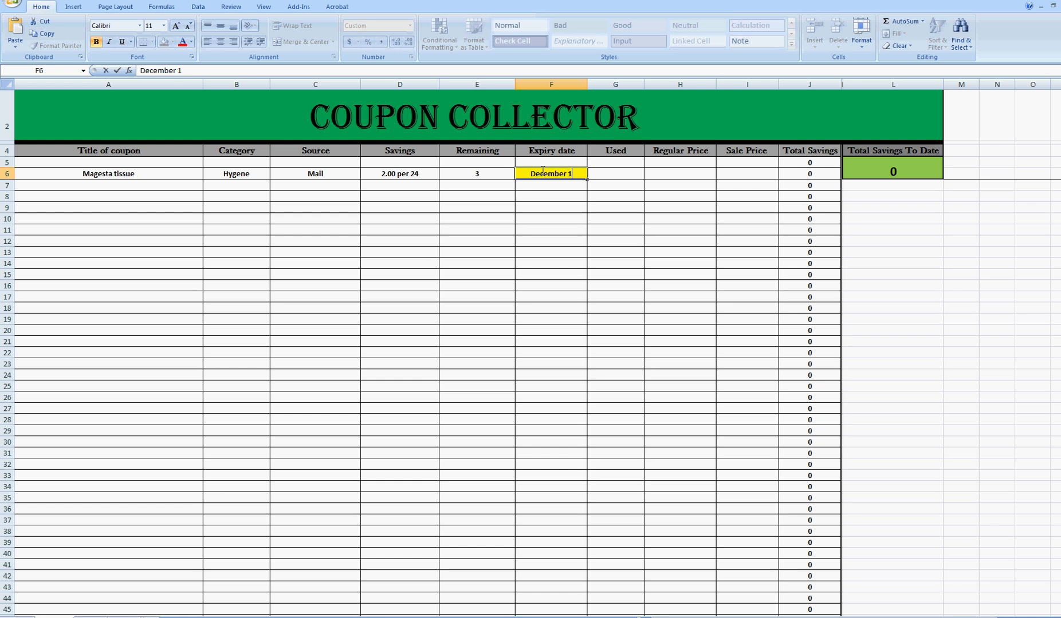
type("8")
key("BackSpace")
type("9.")
key("BackSpace")
type(", 201")
type("1")
key("Return")
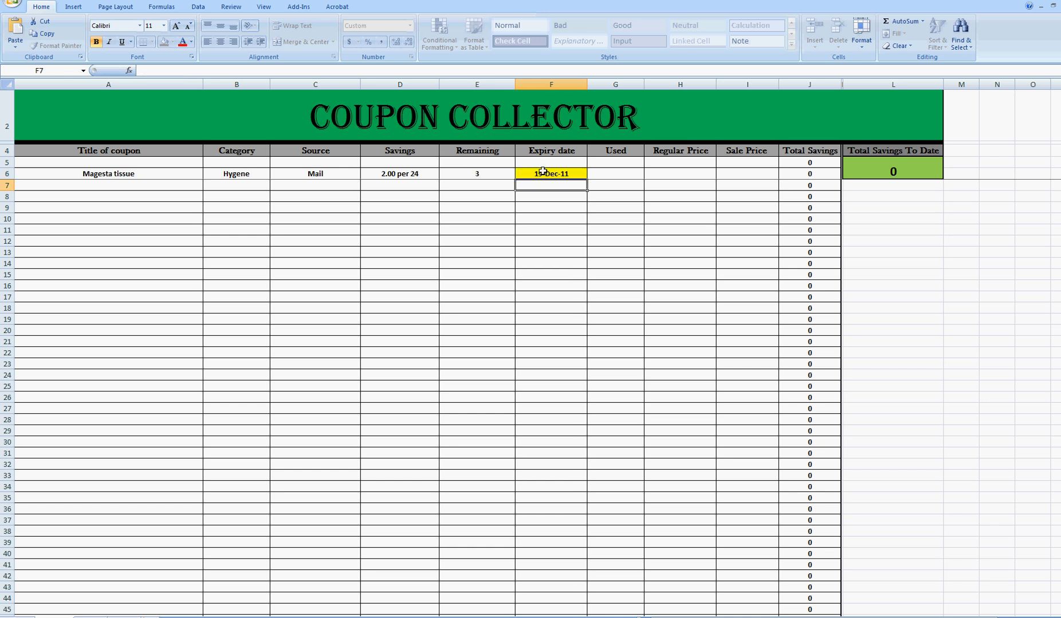
Step: Set the expiry date of the Magesta tissue coupon to December 23, 2011
left_click(543, 170)
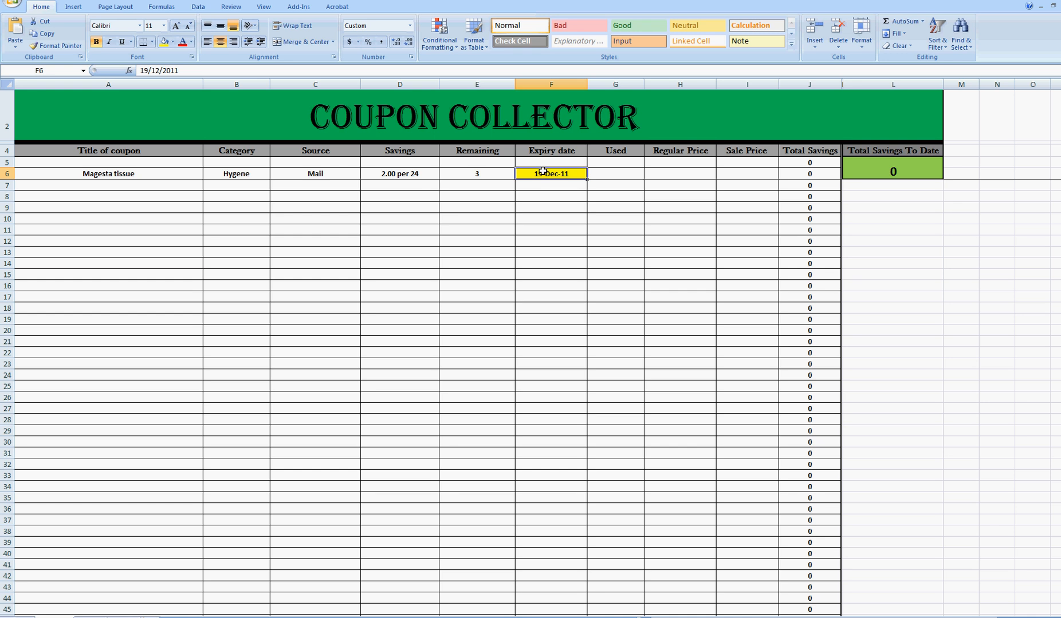
type("Decem")
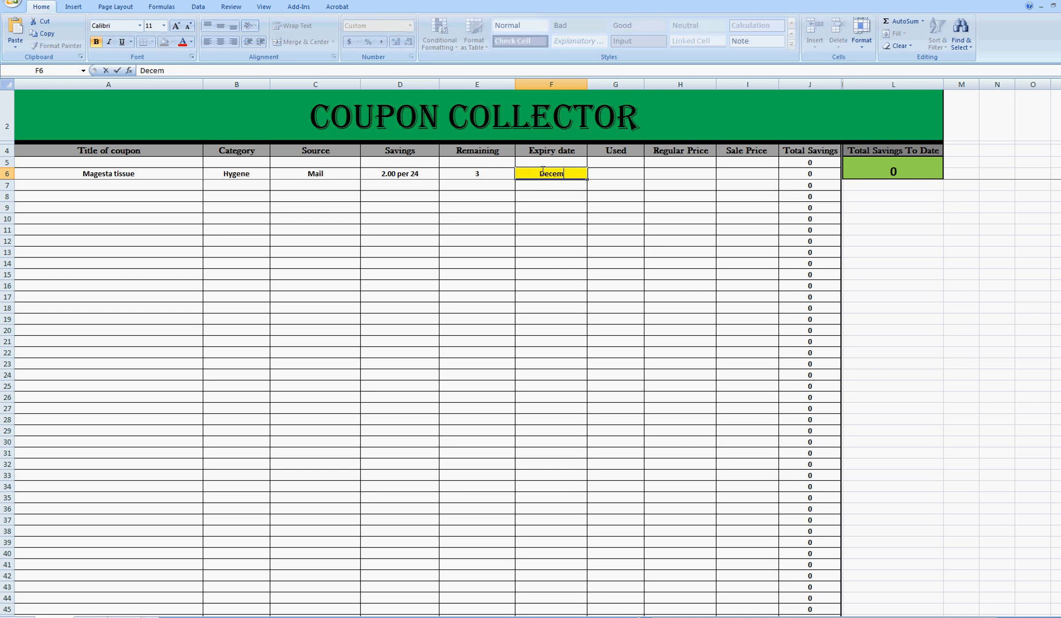
type("ber 23, 2011")
key("Return")
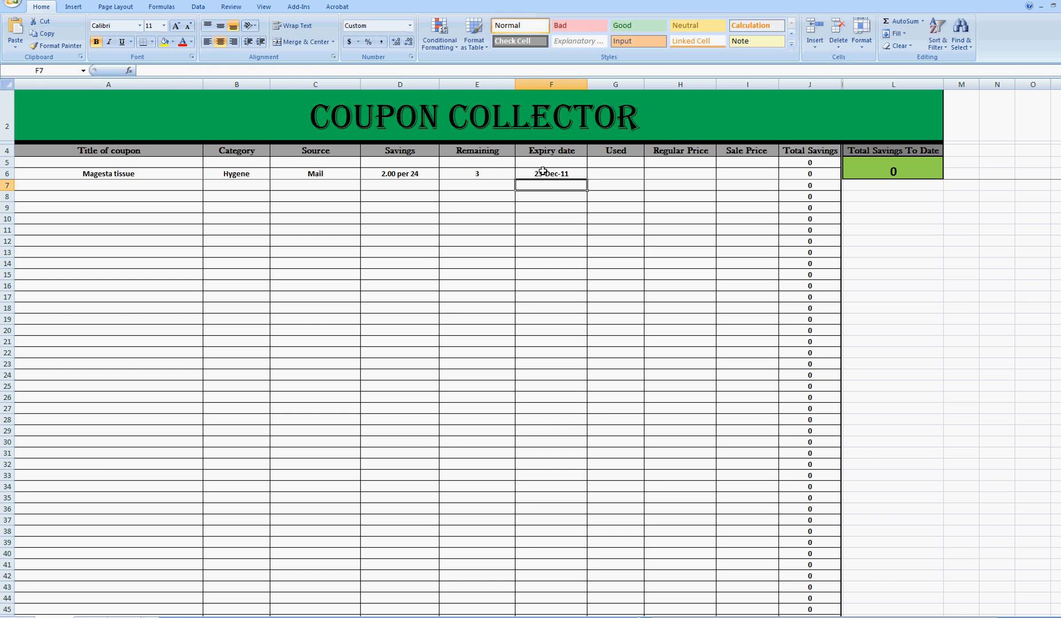
left_click(543, 171)
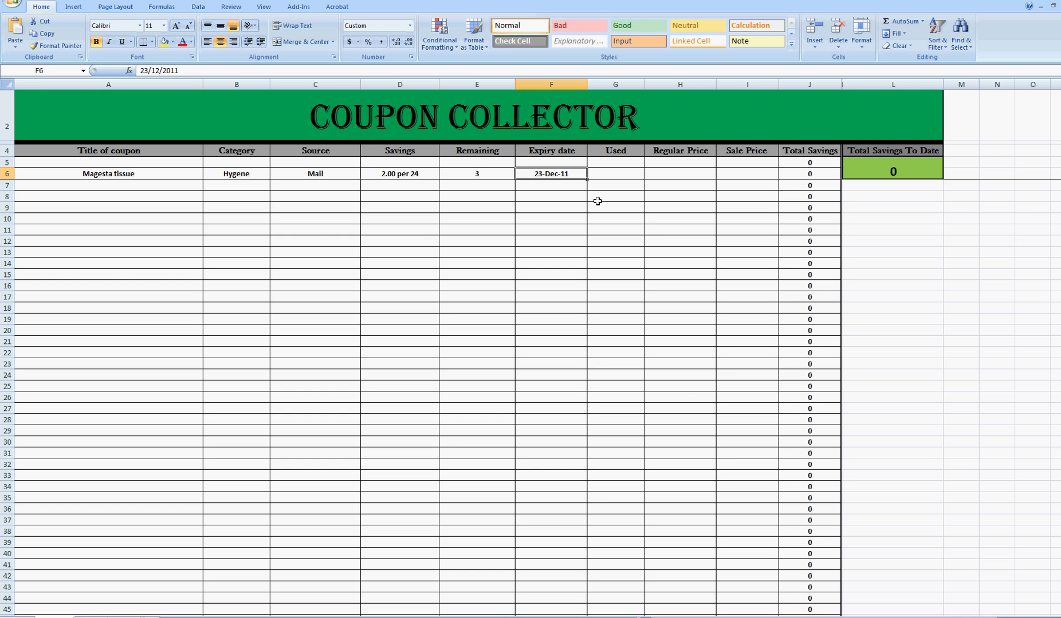
Step: Record 2 used coupons, a regular price of 6.00 and a sale price of 4 in the Magesta tissue row
left_click(610, 176)
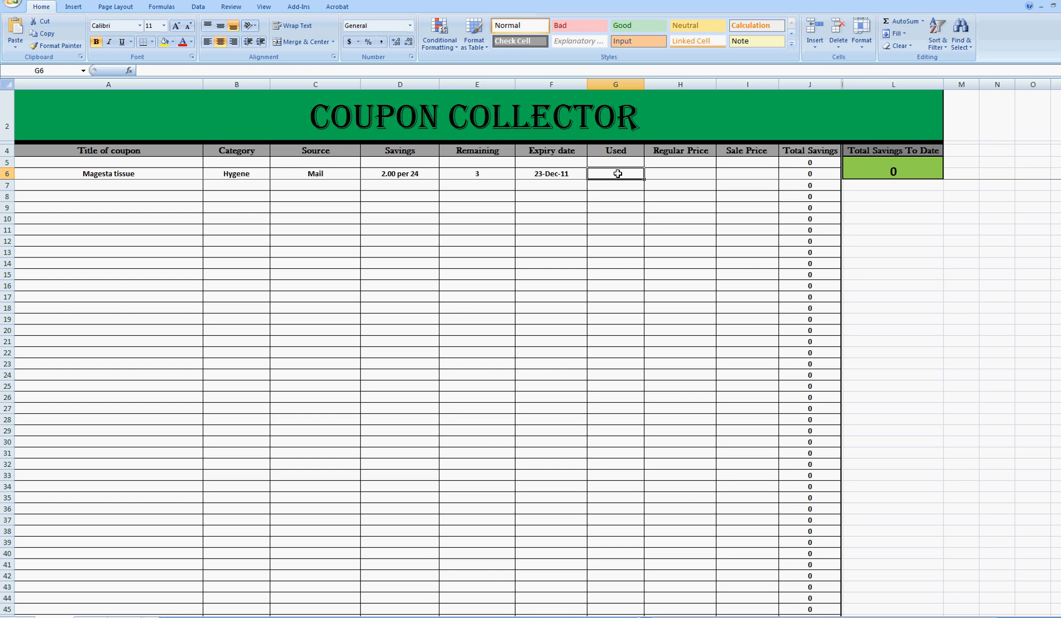
type("2")
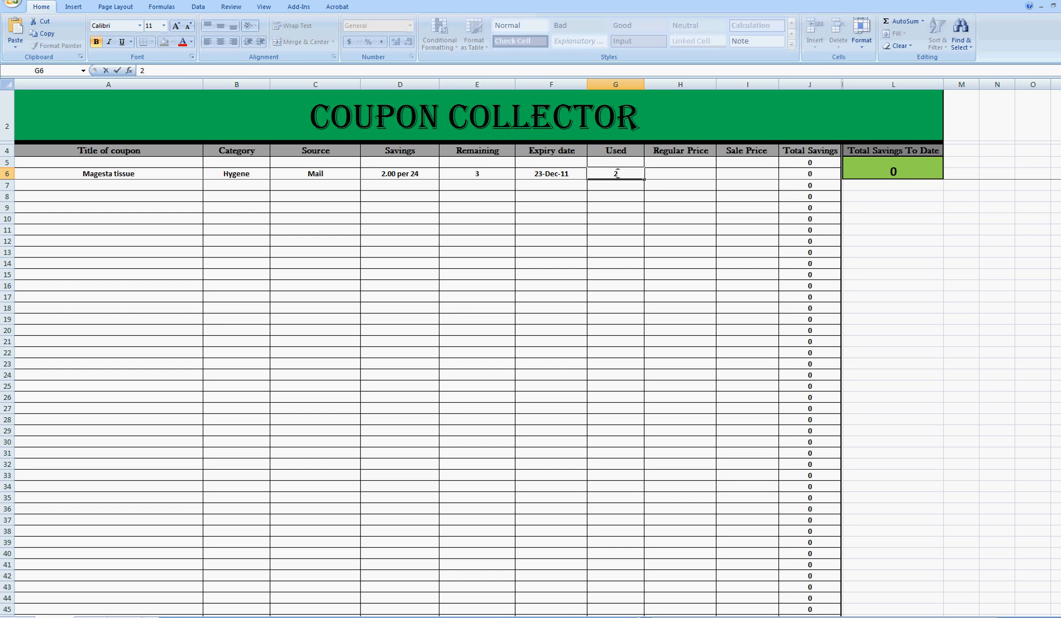
key("Tab")
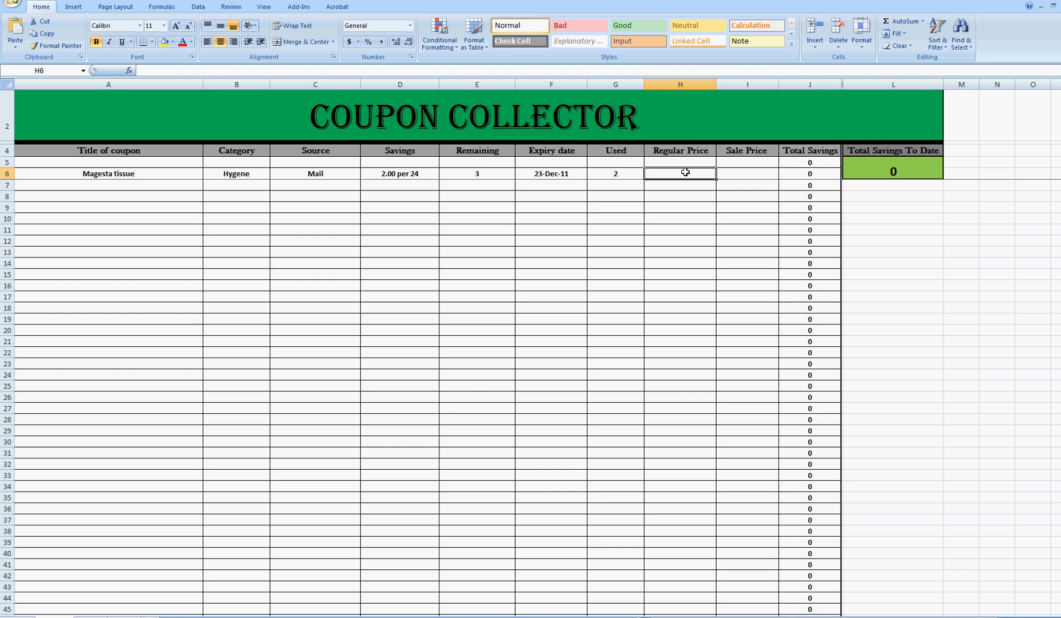
type("6.00")
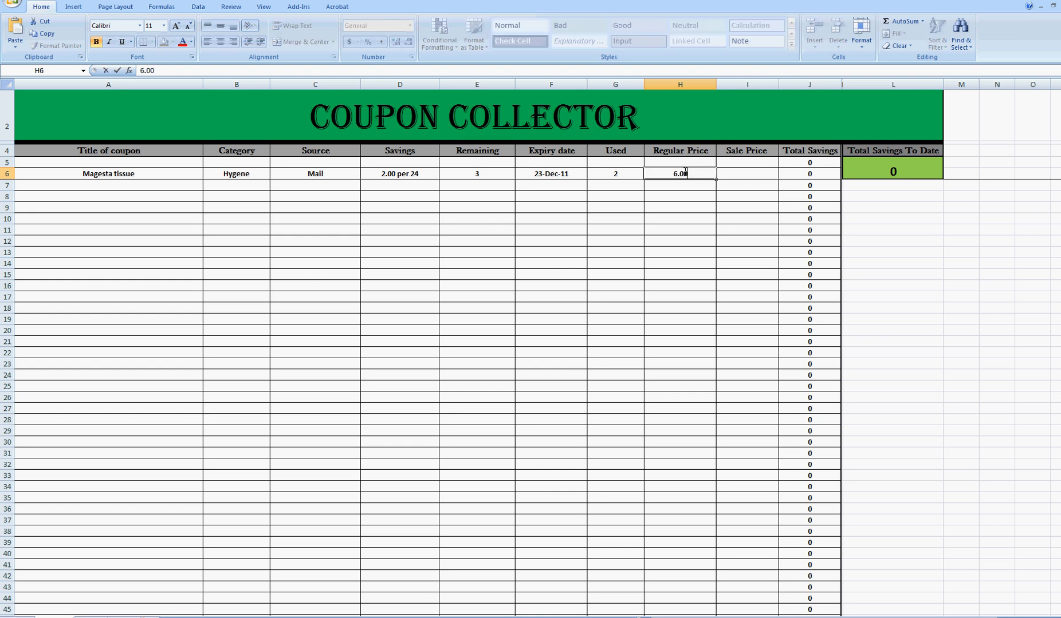
key("Tab")
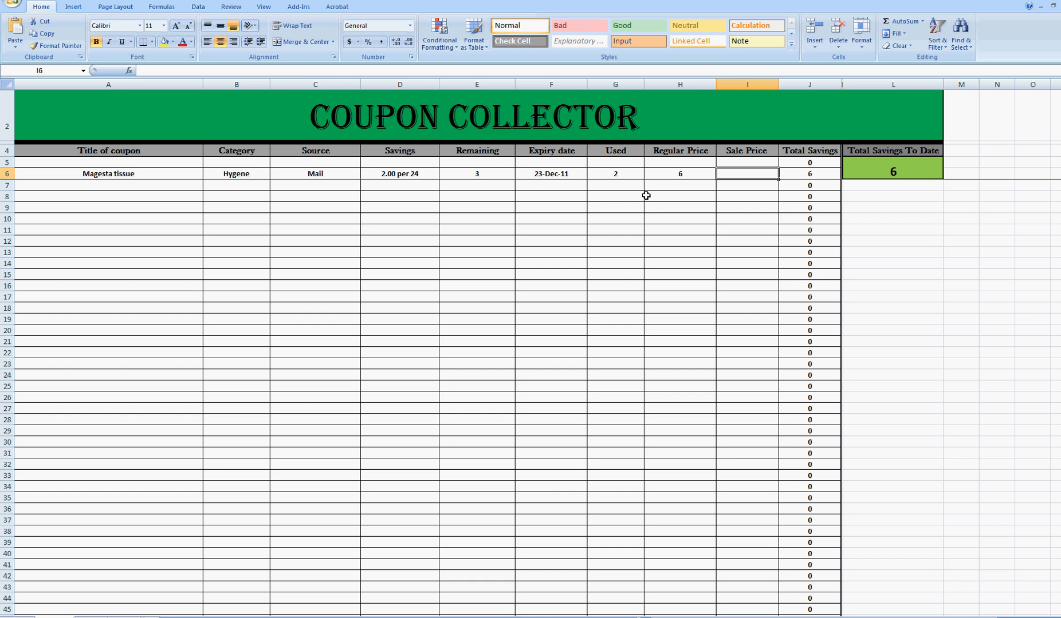
type("4")
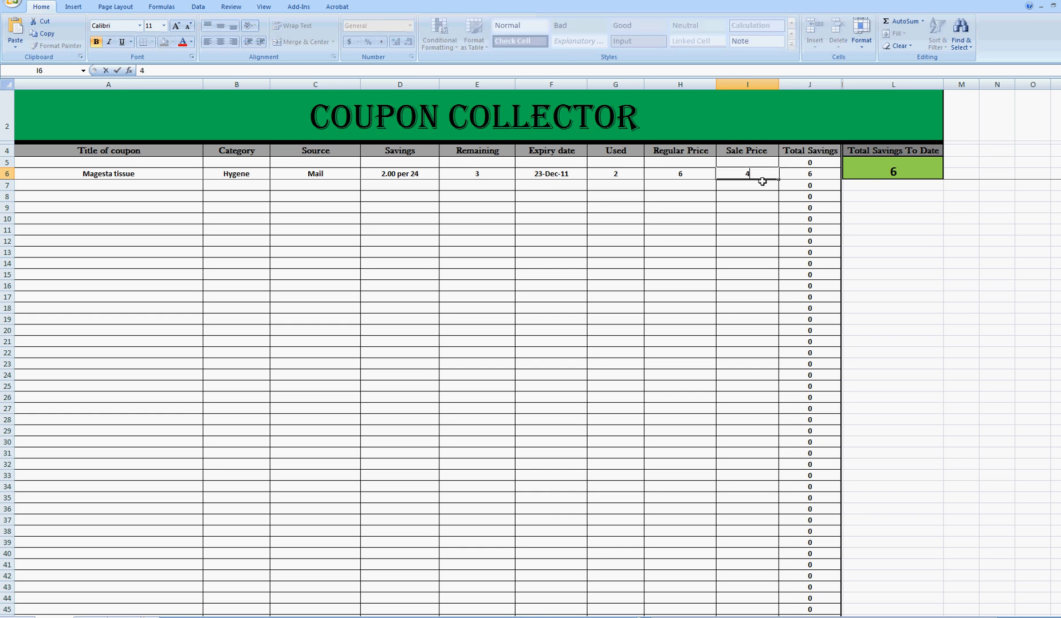
key("Return")
left_click(902, 166)
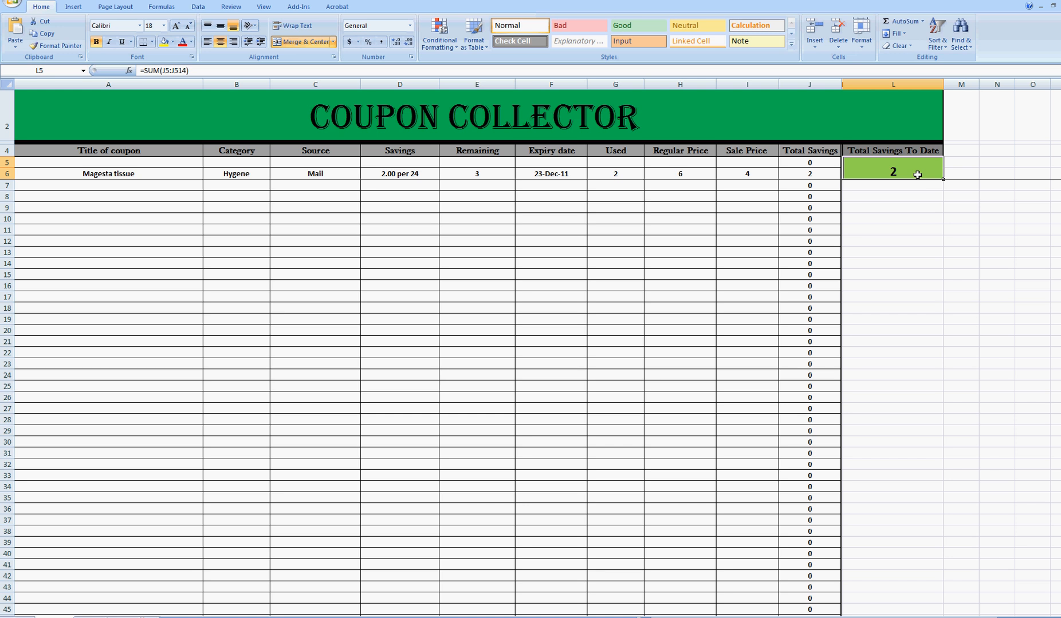
Step: Enter a regular price of 8 and a sale price of 5 in row 7, and check the total savings cells
left_click(684, 186)
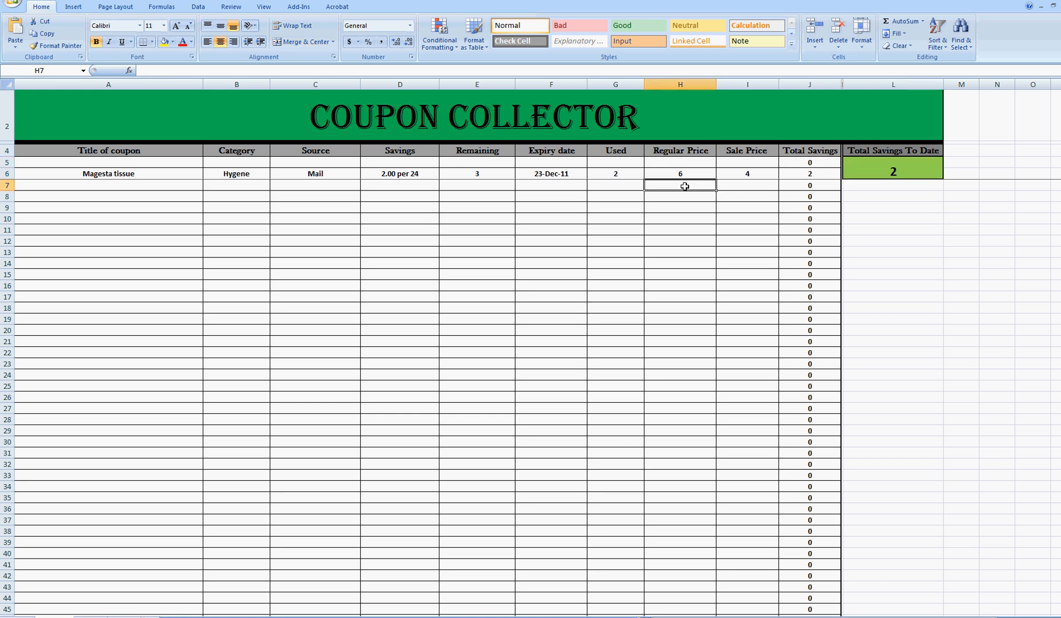
type("8")
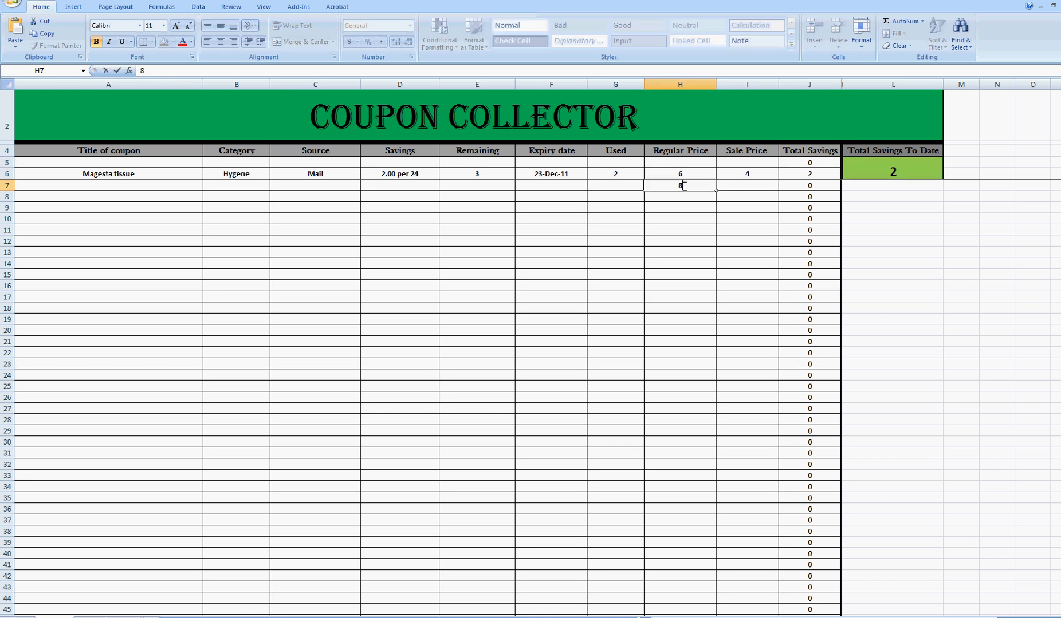
key("Tab")
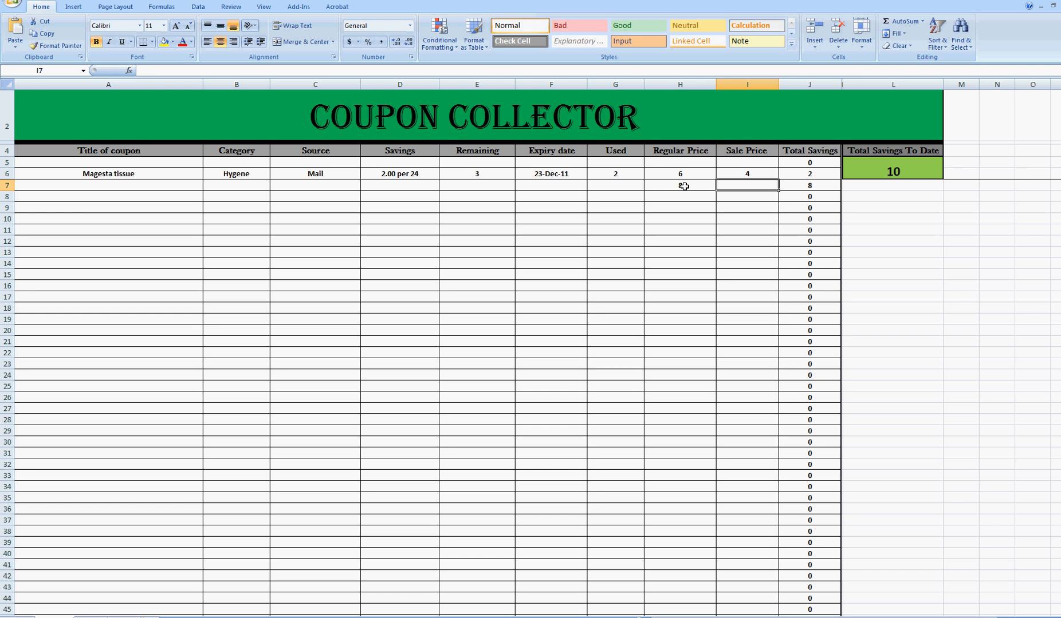
type("5")
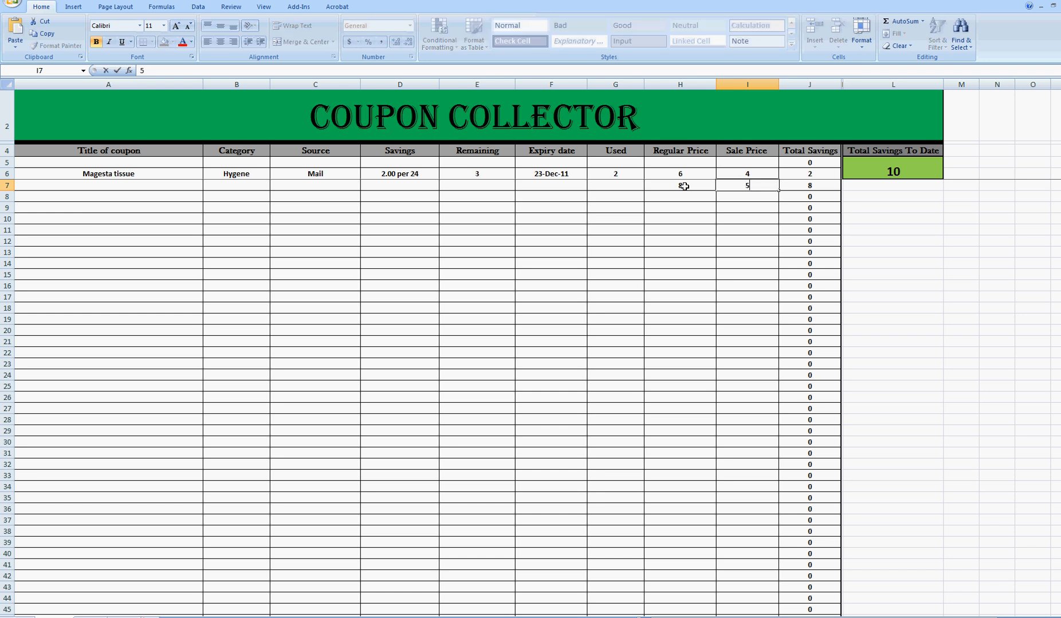
key("Return")
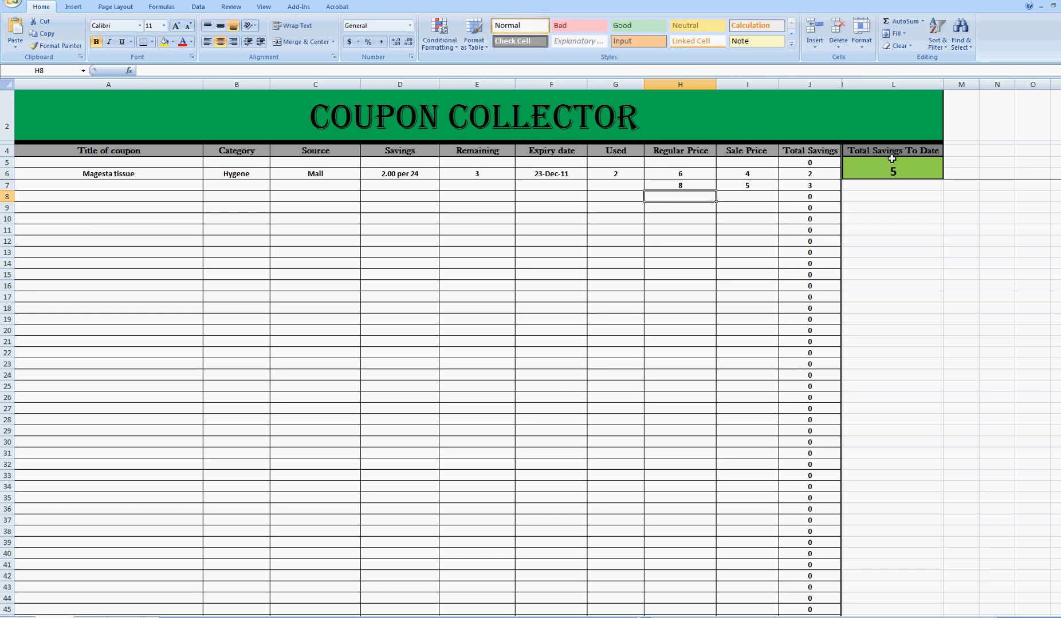
left_click(911, 169)
left_click(810, 174)
left_click_drag(810, 173, 809, 185)
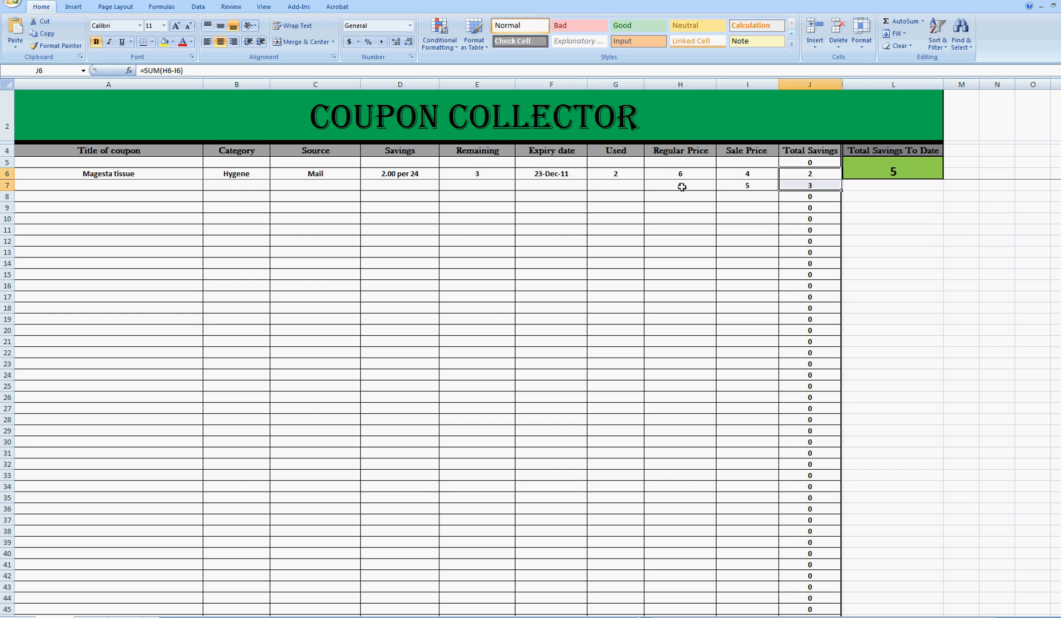
Step: Clear the sale price and the regular price from row 7
left_click(751, 186)
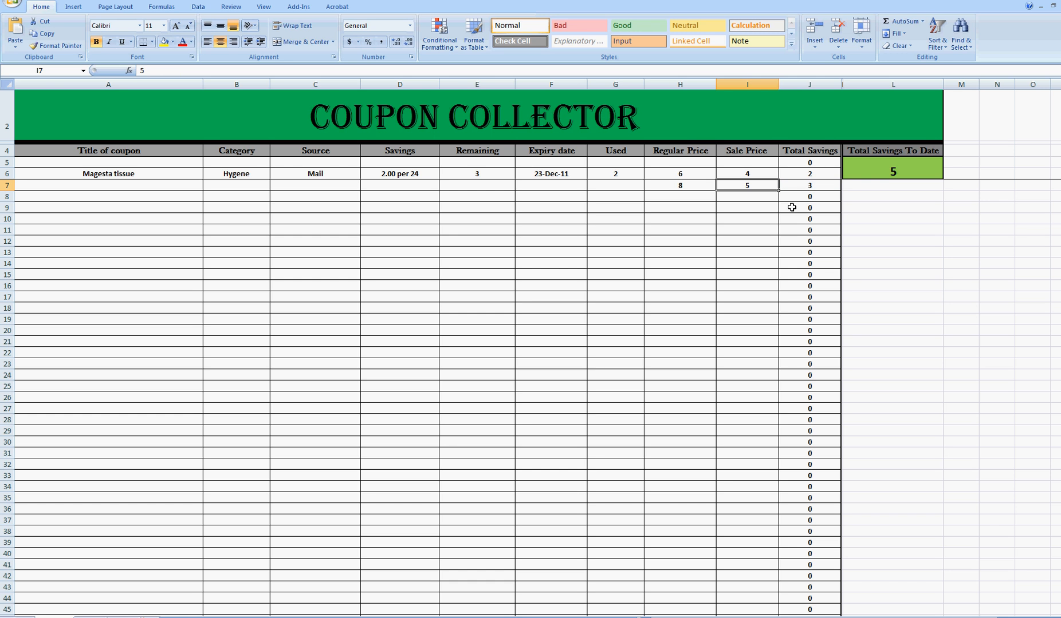
key("Delete")
left_click(689, 187)
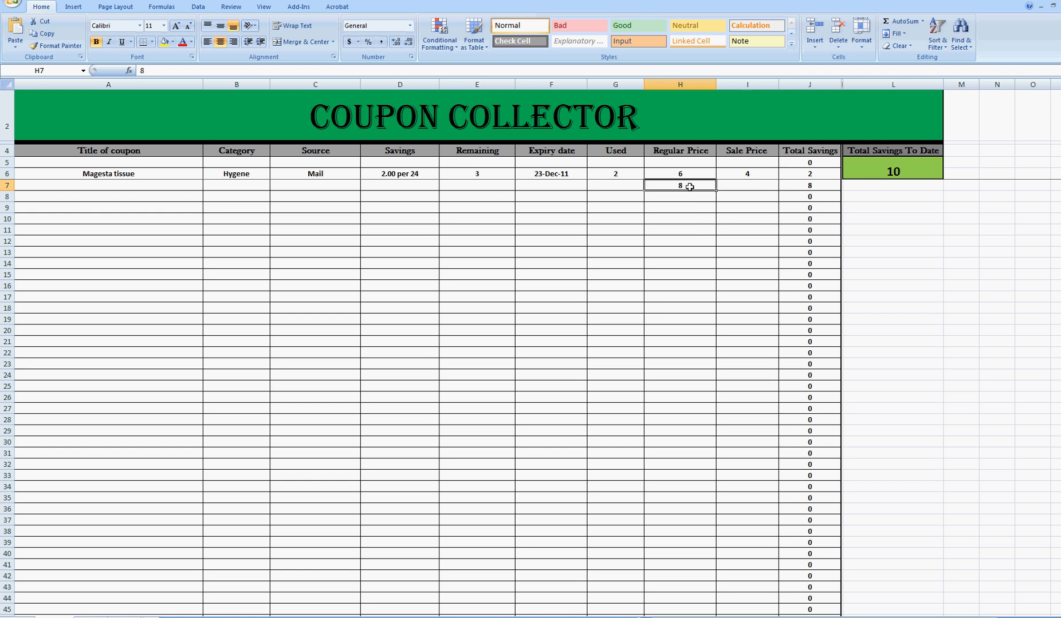
key("Delete")
Step: Enter only a sale price of 5 in row 7, leaving its regular price blank
key("Tab")
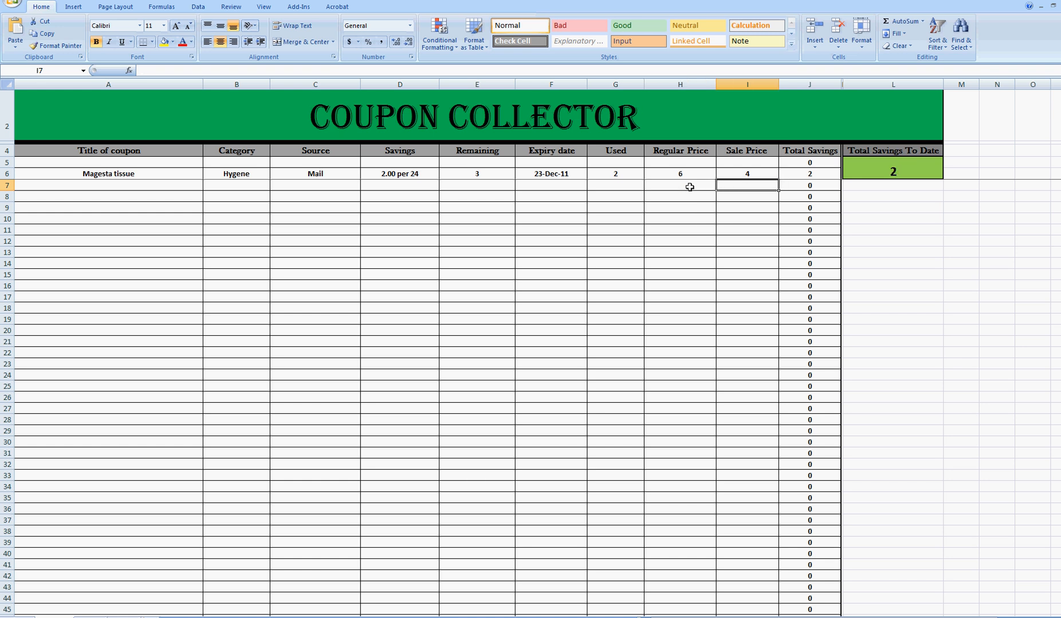
type("5")
key("Return")
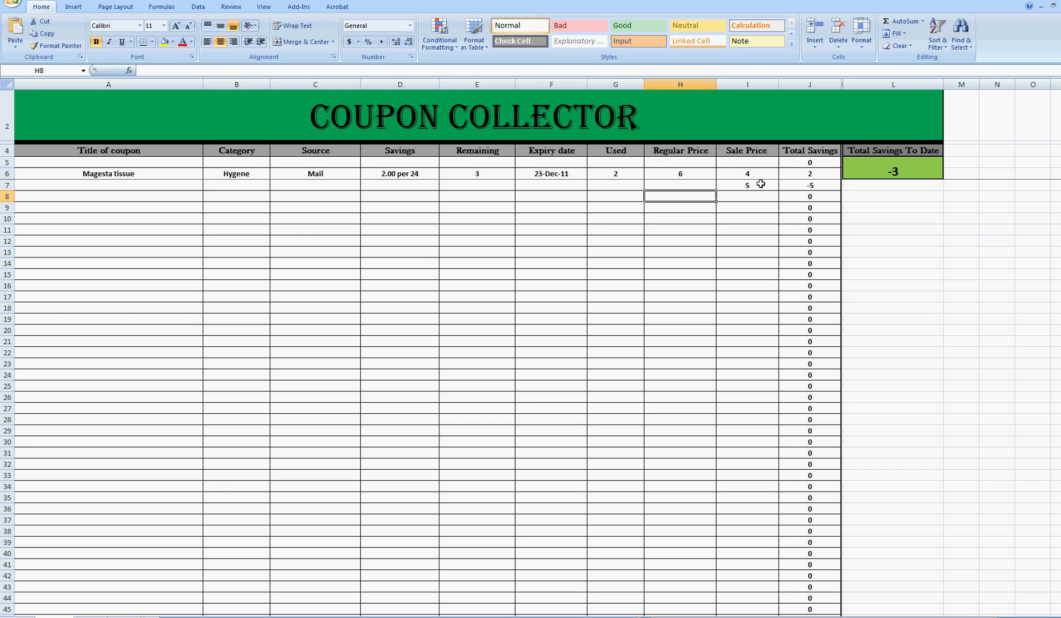
left_click(688, 185)
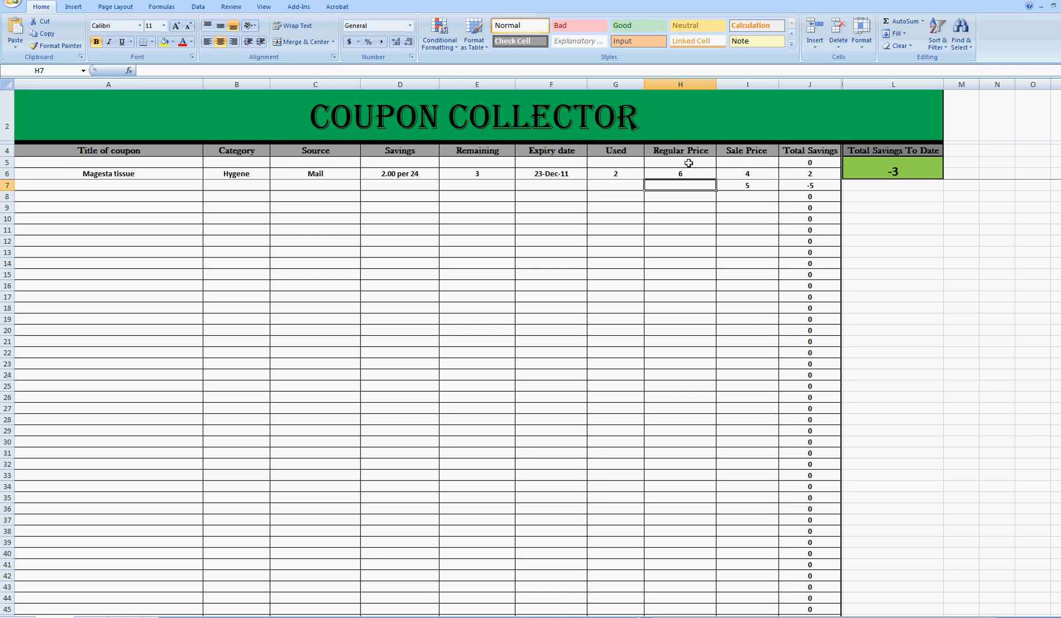
Step: Insert a blank column between the Expiry date and Used columns
left_click(631, 85)
right_click(633, 92)
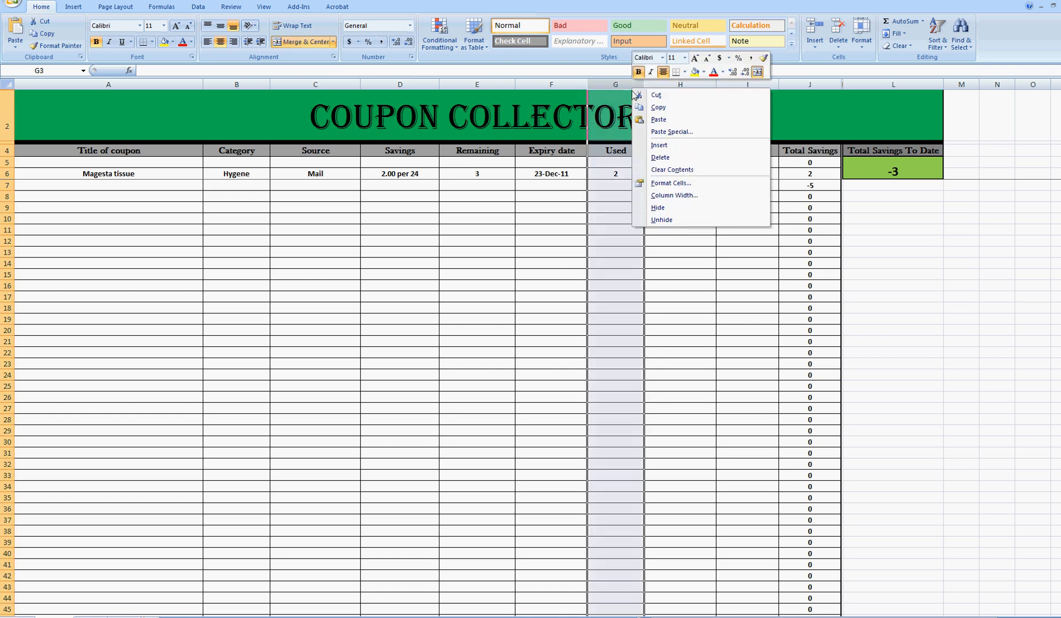
left_click(660, 145)
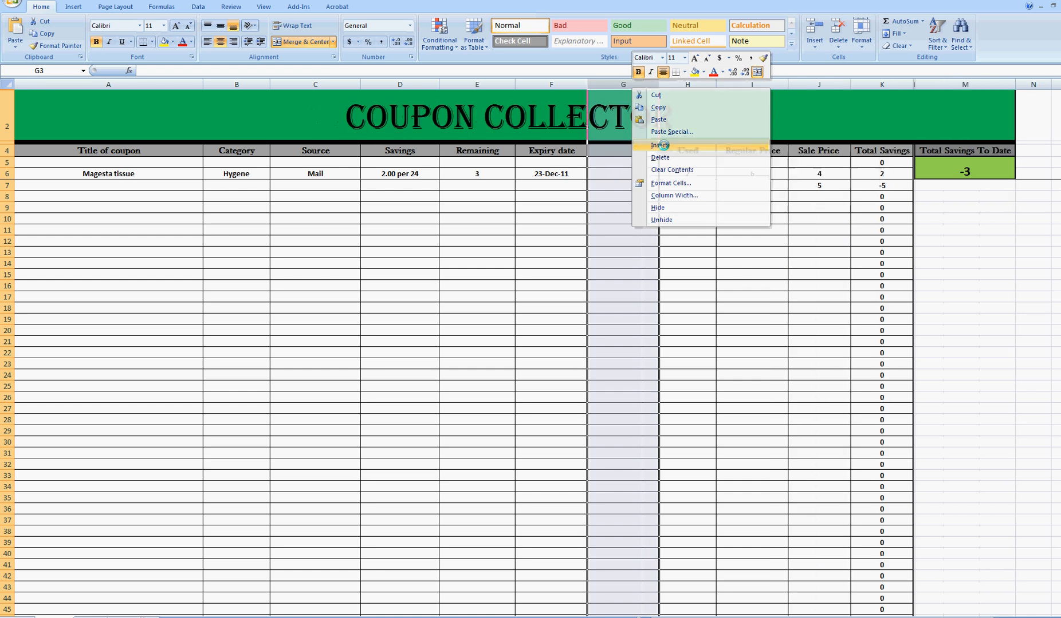
left_click(608, 150)
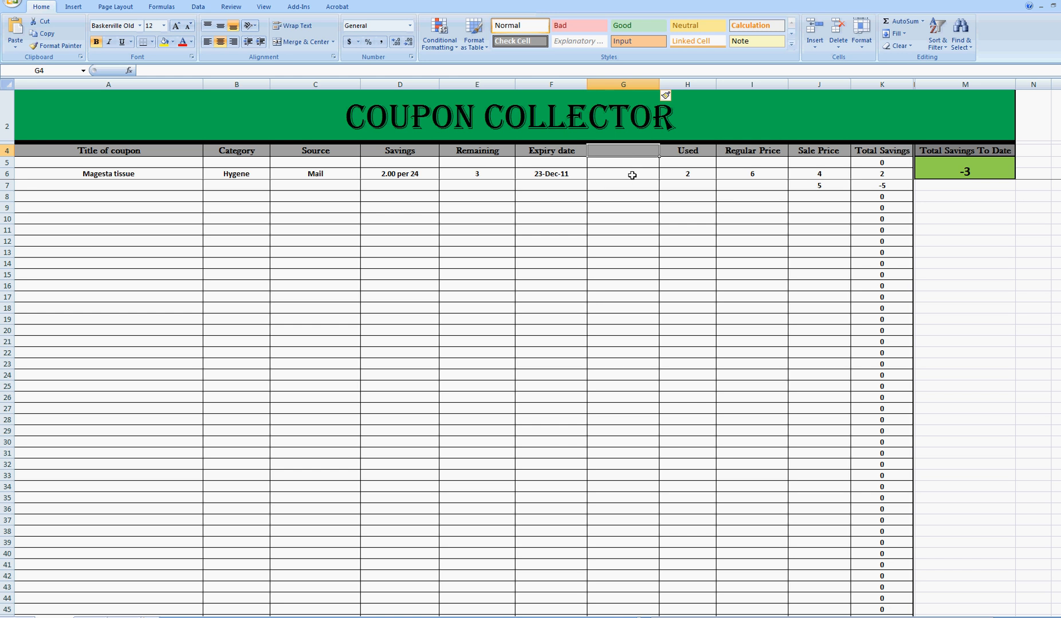
left_click_drag(630, 173, 630, 308)
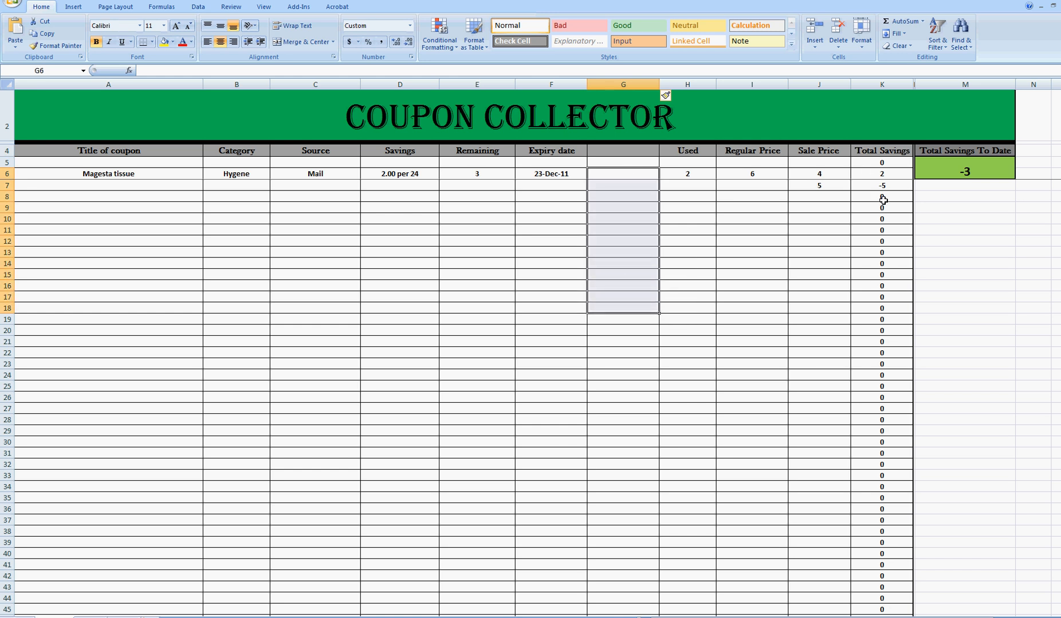
Step: Delete the blank column between Expiry date and Used, undoing and redoing the deletion
right_click(631, 85)
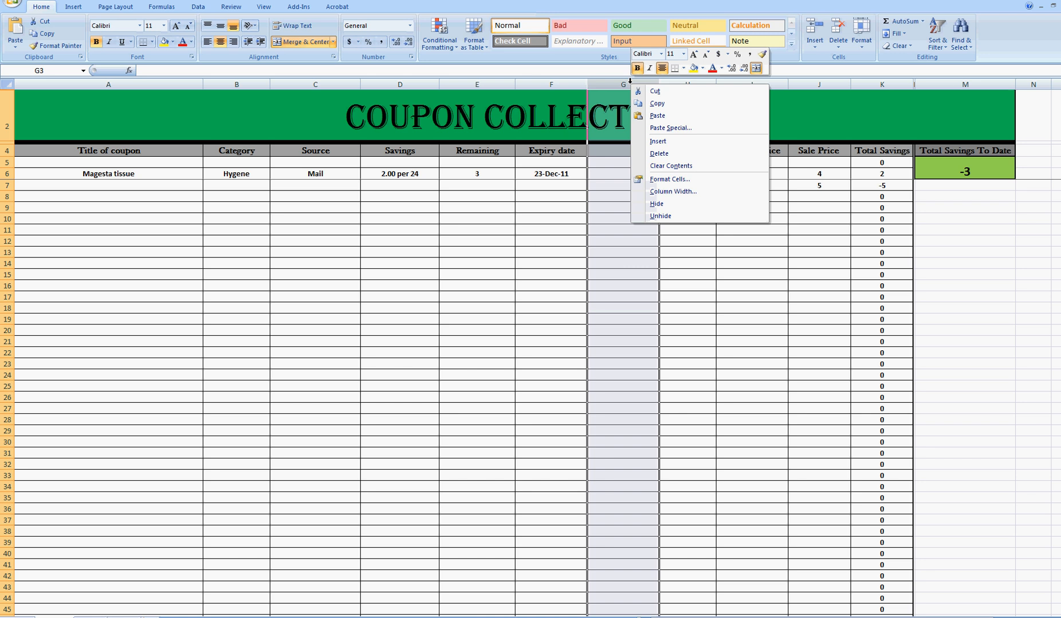
left_click(659, 153)
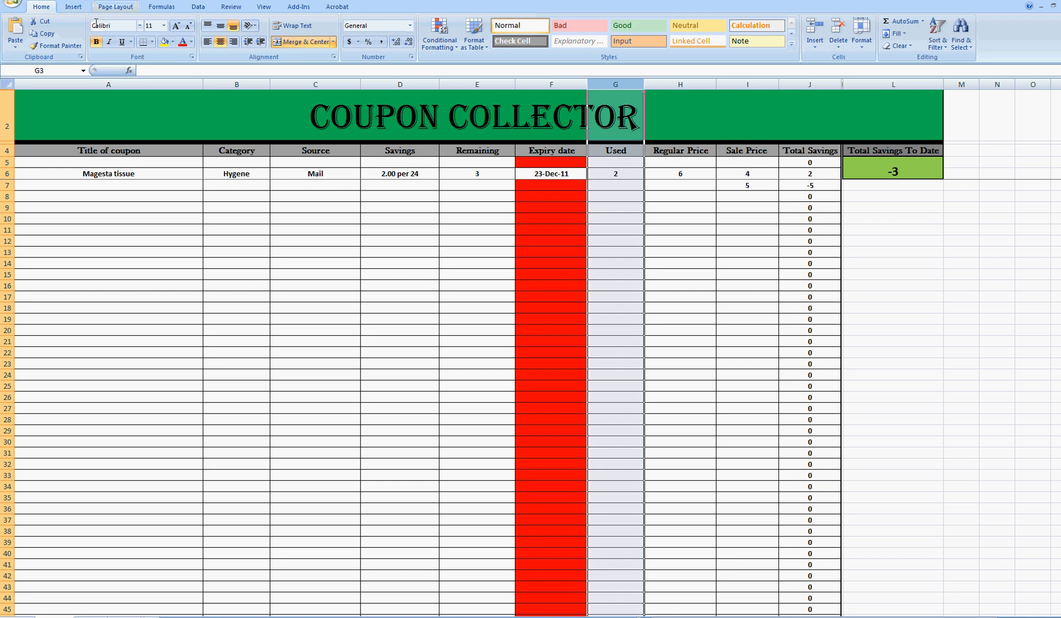
key("ctrl+z")
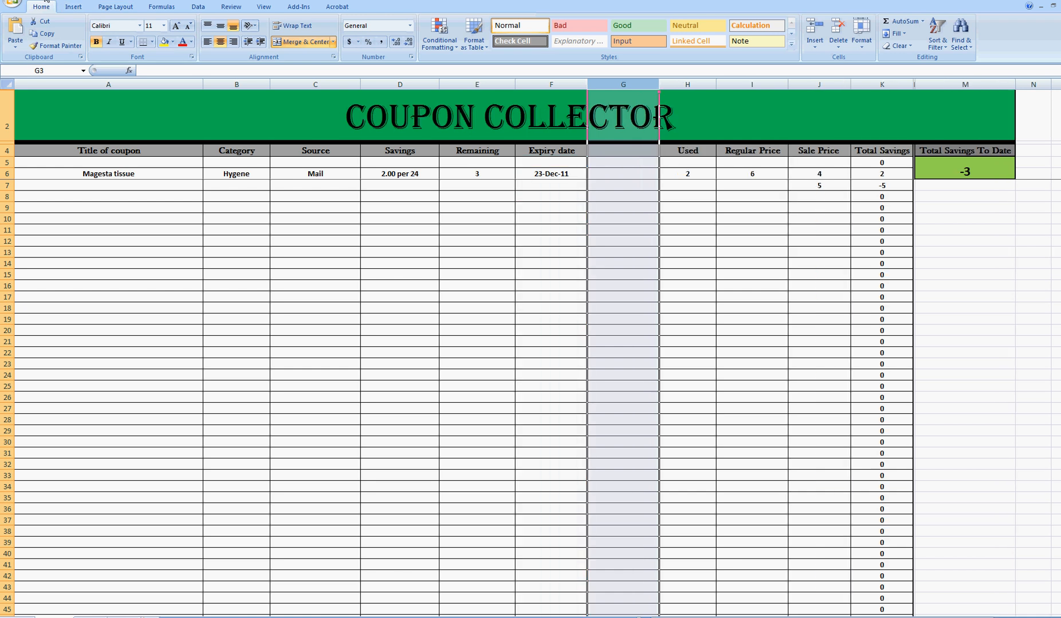
key("ctrl+y")
left_click(685, 222)
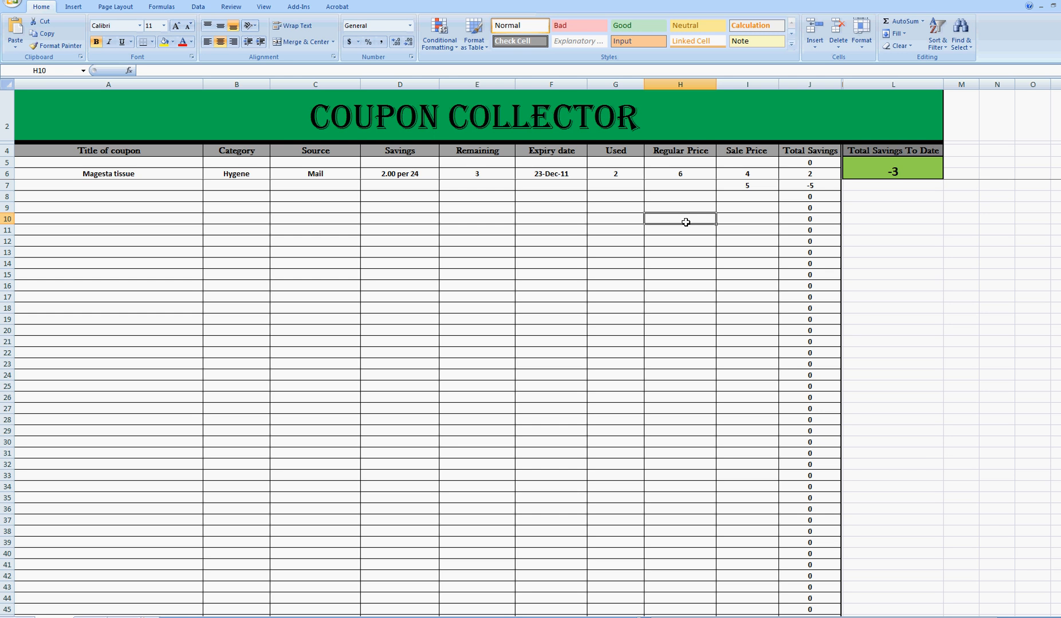
Step: Clear the sample coupon entries in rows 6 to 8, from Title of coupon through Sale Price
left_click_drag(760, 173, 98, 199)
key("Delete")
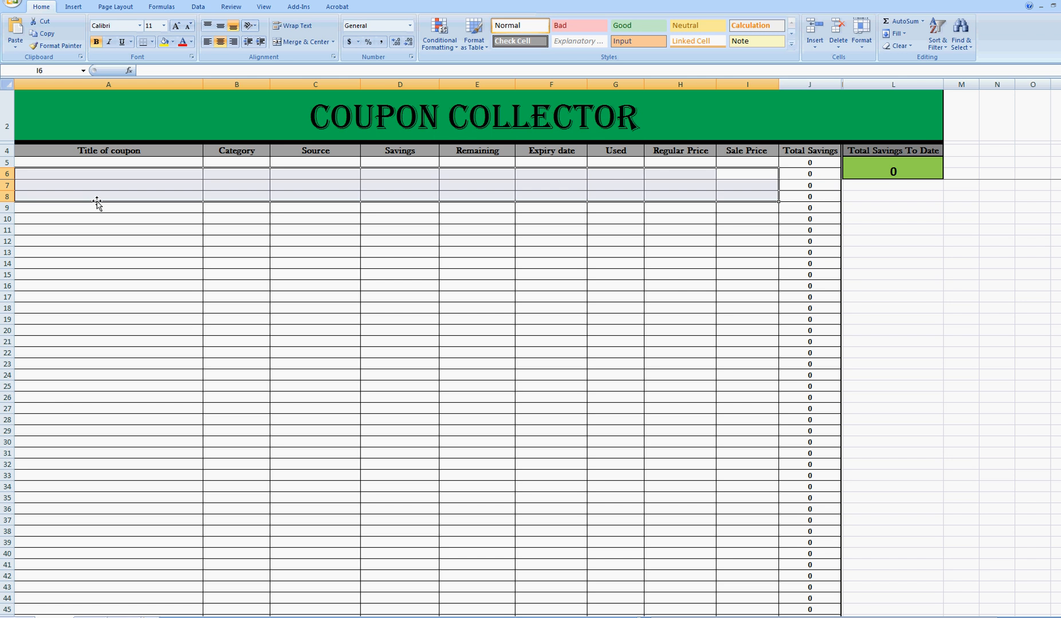
left_click(164, 273)
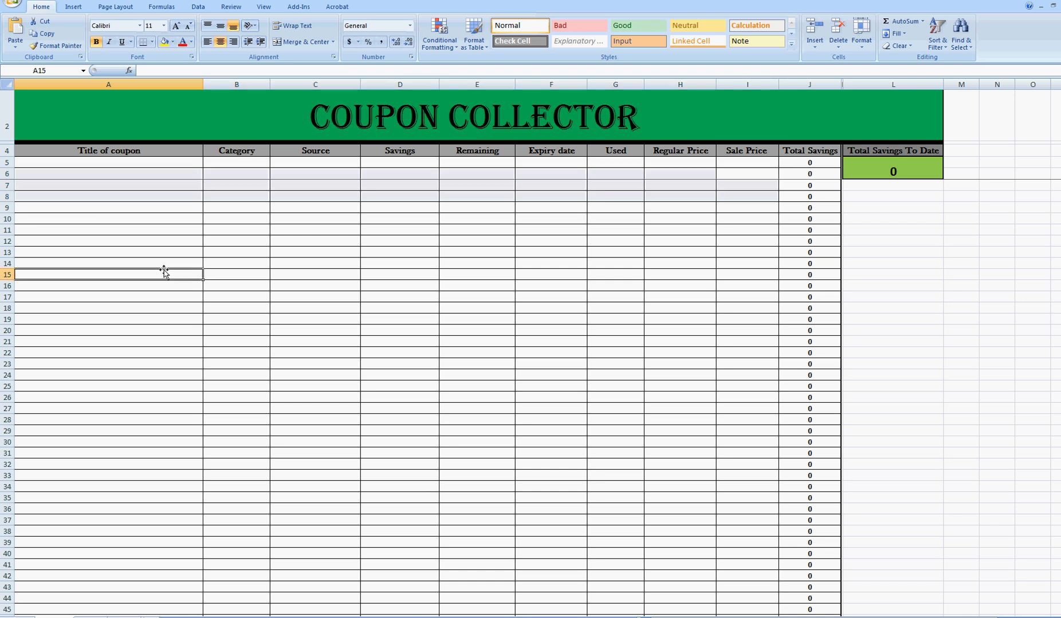